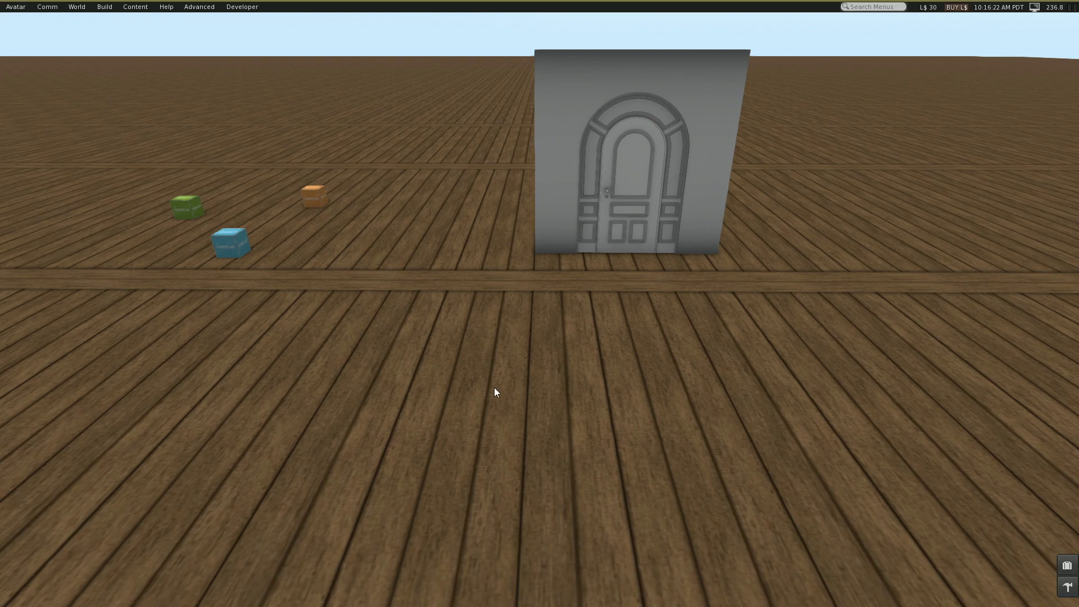
Step: Create a default box on the wooden floor in front of the door wall
key(ctrl+b)
click(525, 465)
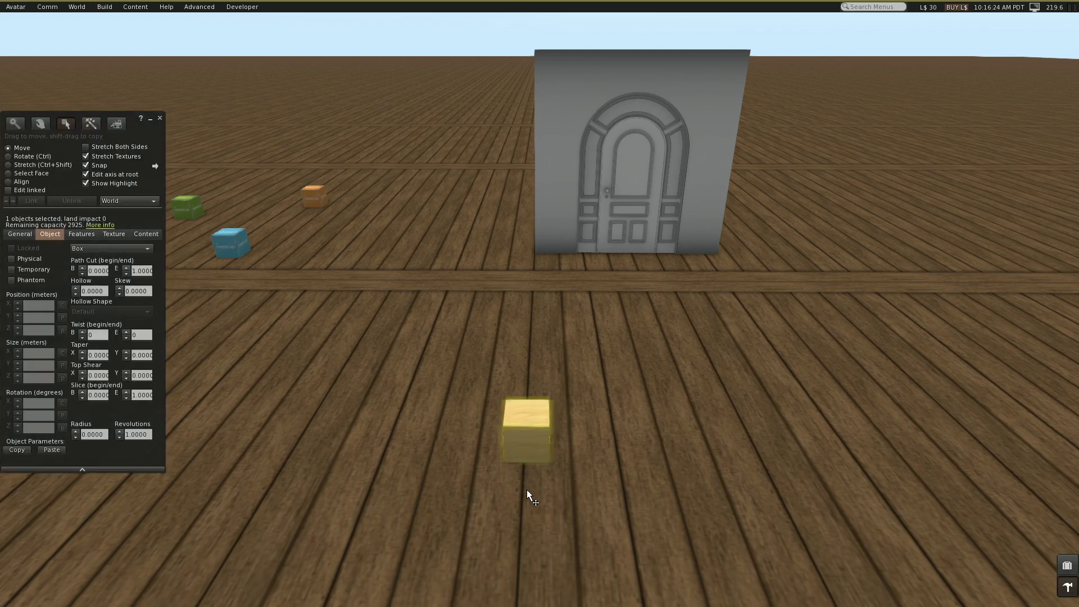
alt+drag(541, 423, 539, 327)
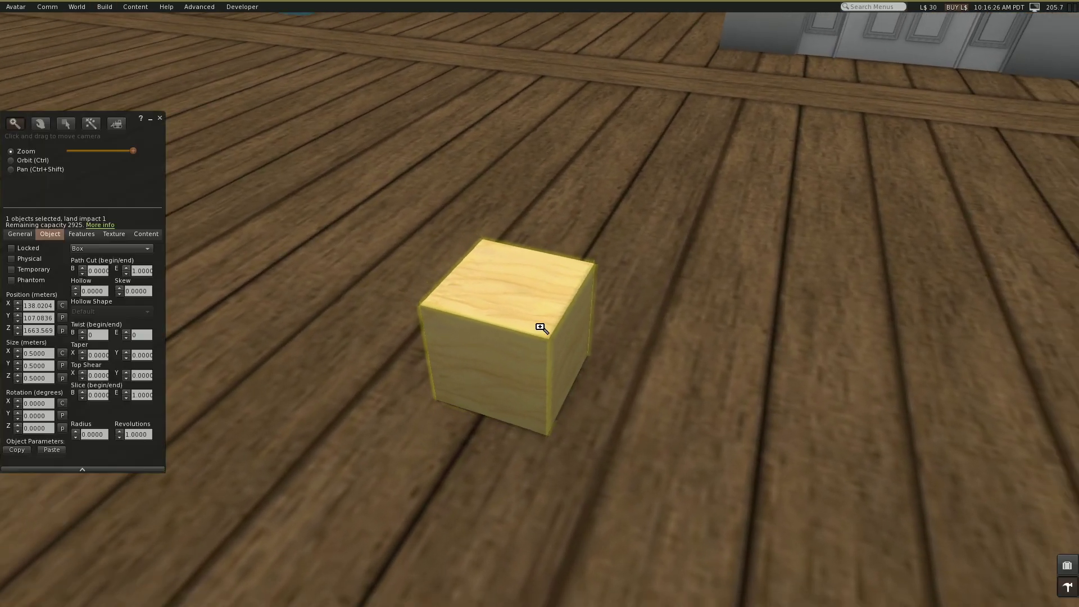
Step: Add the Zimberman Lab - Show your Face script from the inventory to the new box and view its coloured faces
click(1068, 565)
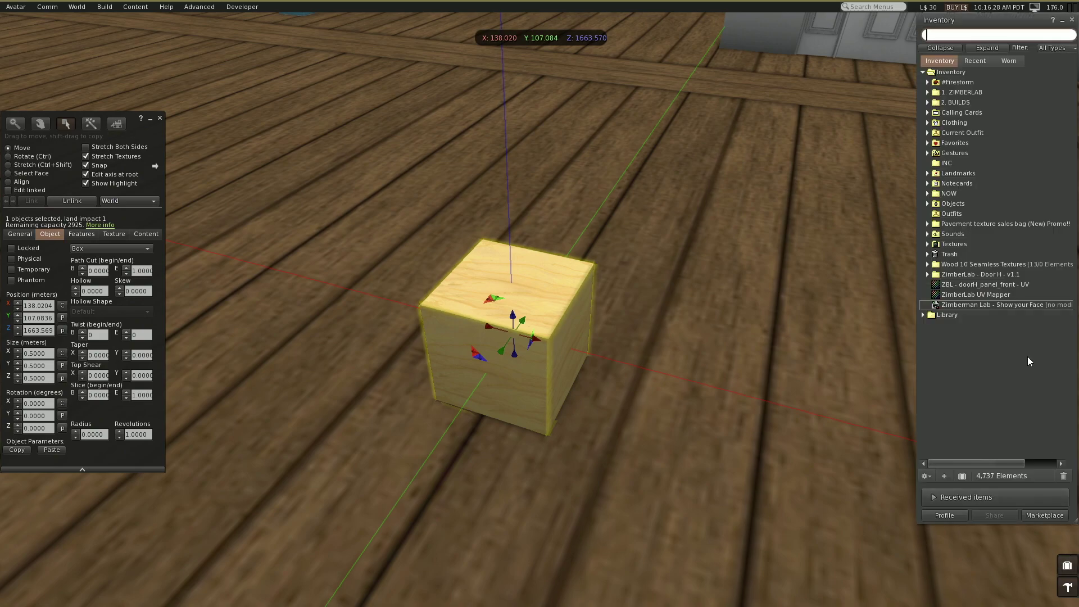
drag(989, 305, 641, 253)
key(Escape)
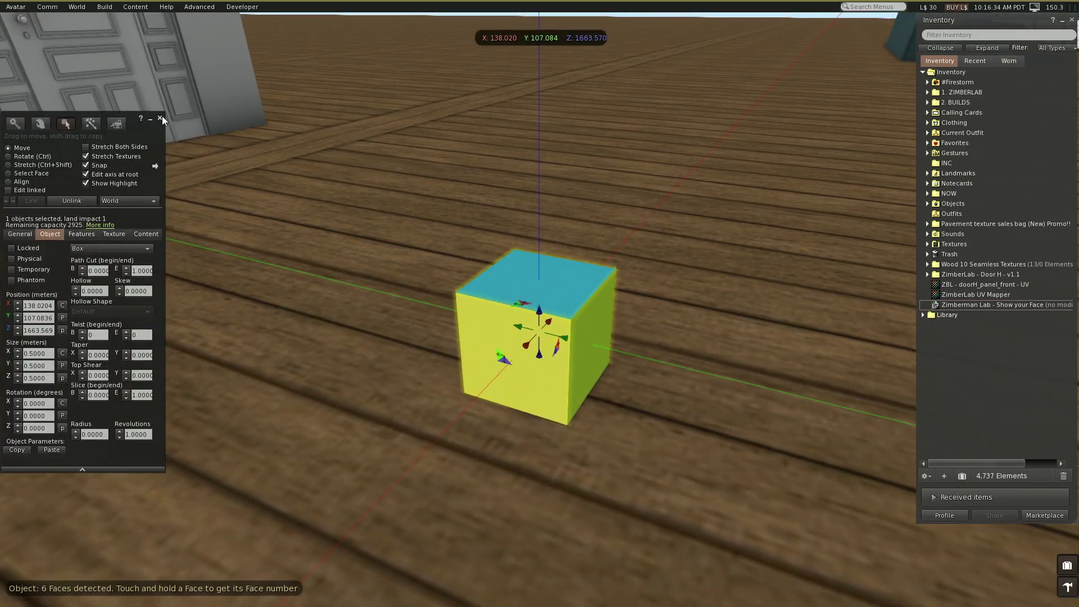
click(160, 119)
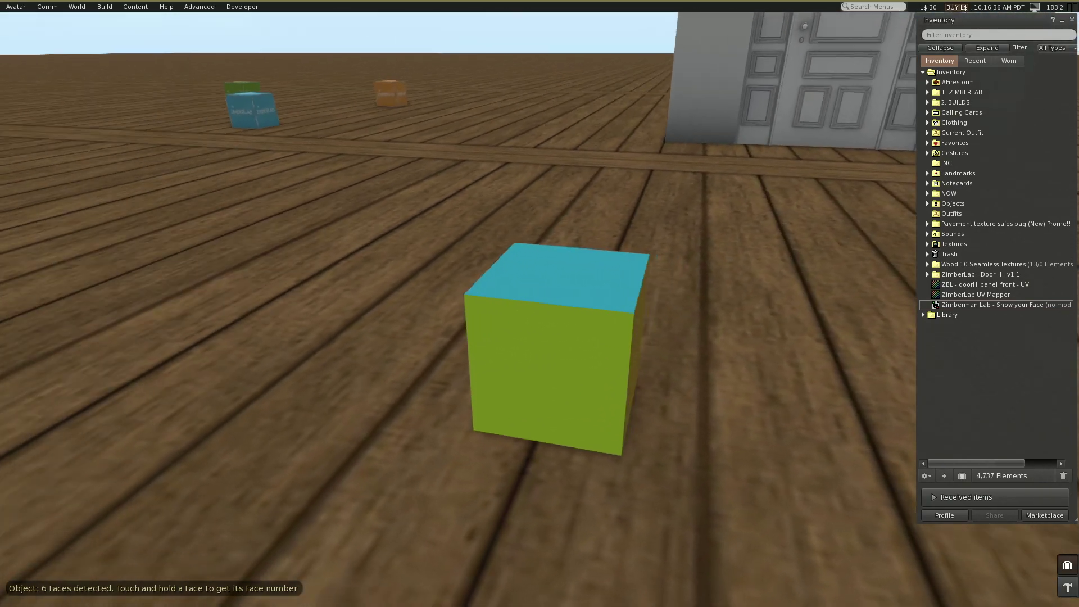
drag(557, 348, 473, 393)
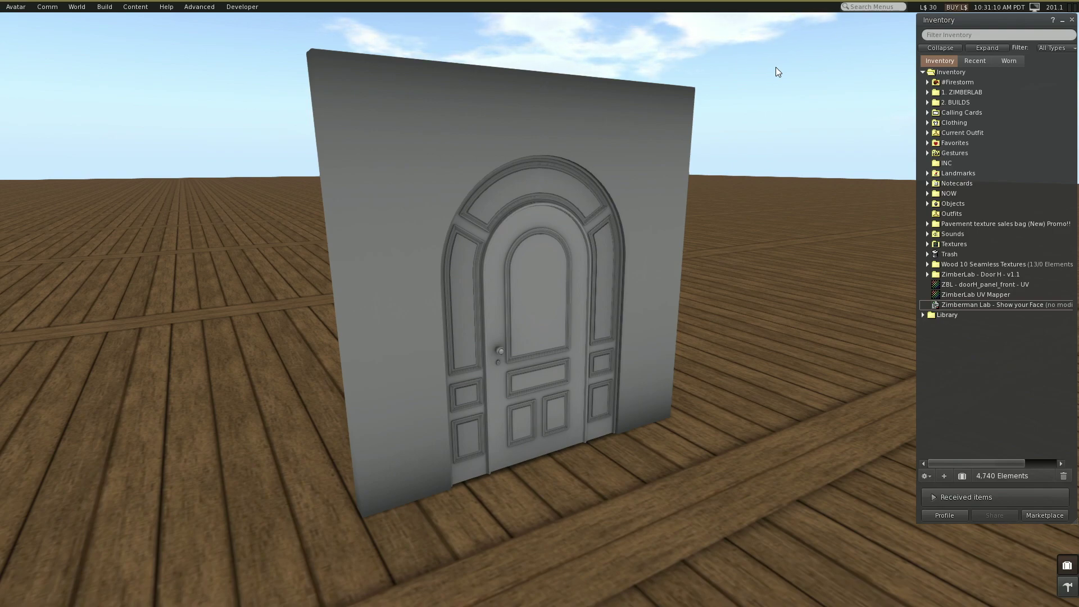
Step: Move the door panel forward out of its frame to about Y 111.54 and add the Show your Face script to it
right_click(534, 334)
click(561, 363)
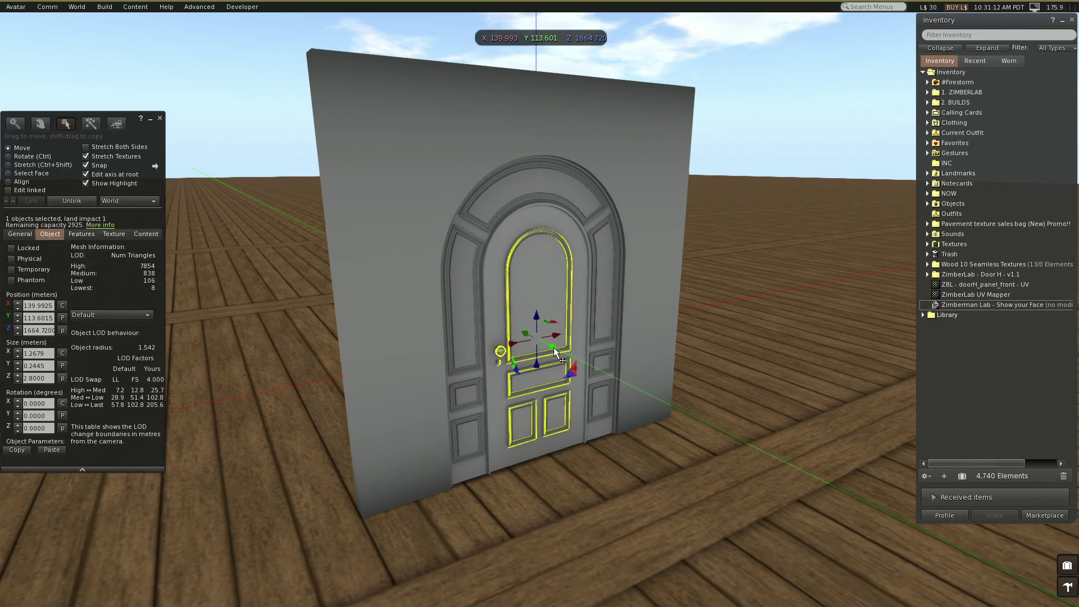
drag(551, 346, 701, 443)
alt+drag(683, 394, 683, 321)
drag(974, 303, 537, 271)
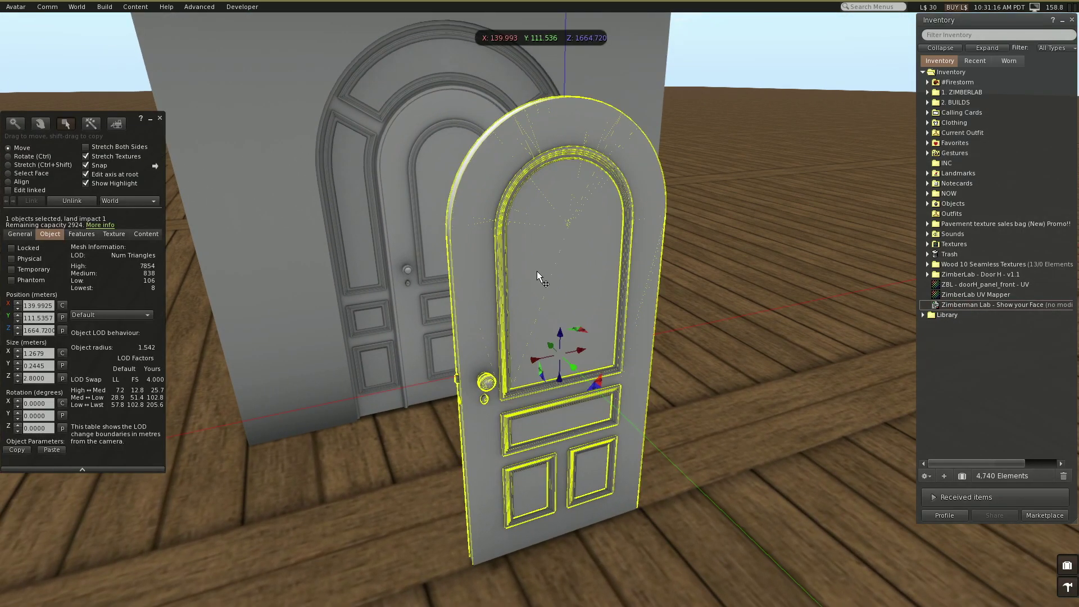
click(160, 117)
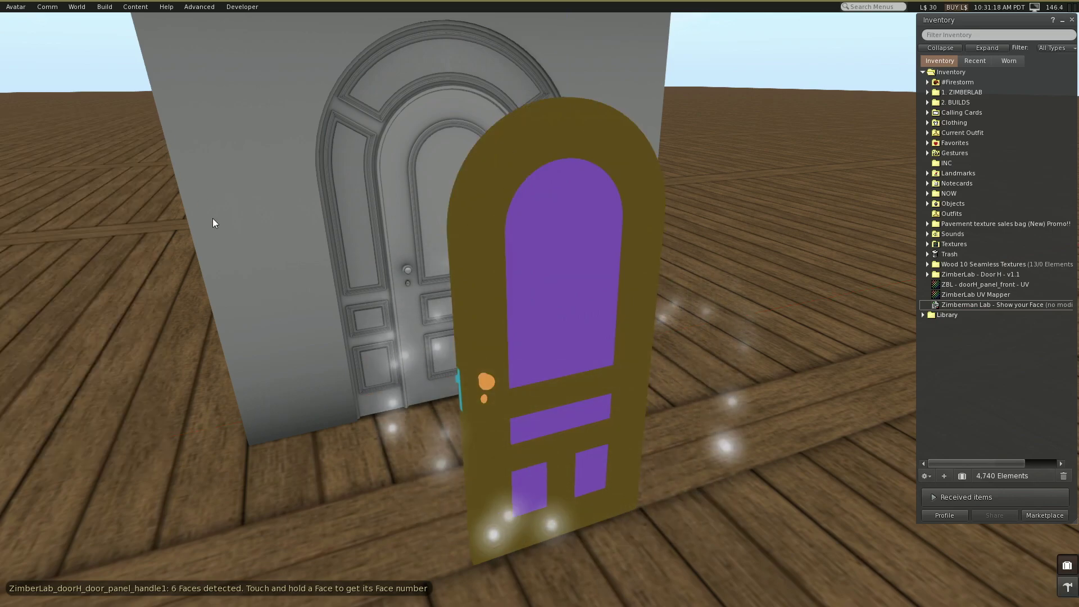
Step: Examine the coloured faces of the door panel from the front, the back and the lock edge
ctrl+alt+drag(540, 344, 549, 315)
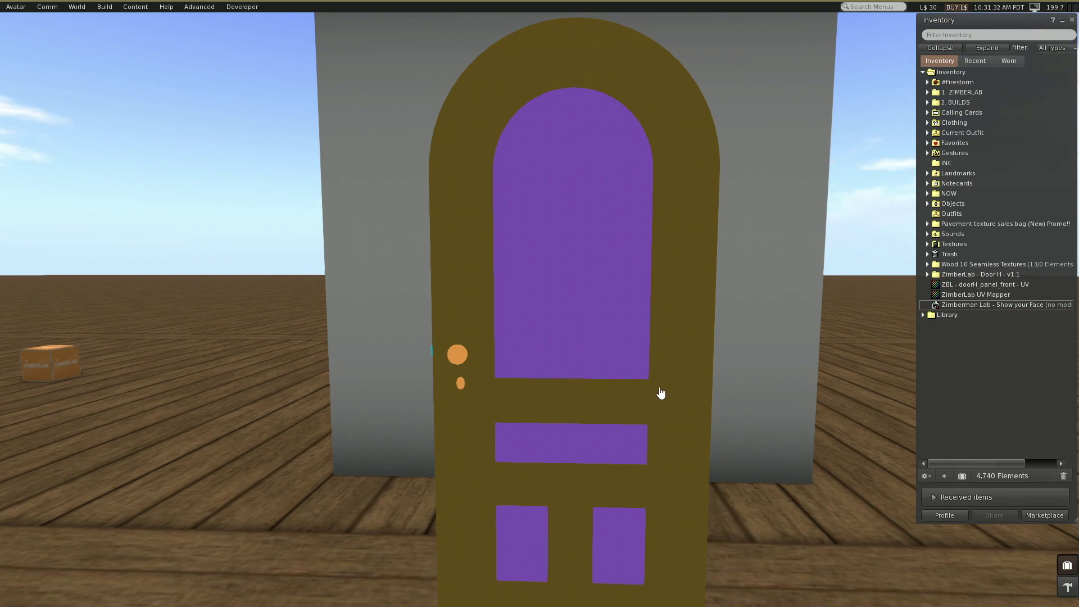
drag(641, 333, 392, 313)
alt+click(566, 222)
drag(541, 323, 809, 331)
drag(515, 375, 719, 314)
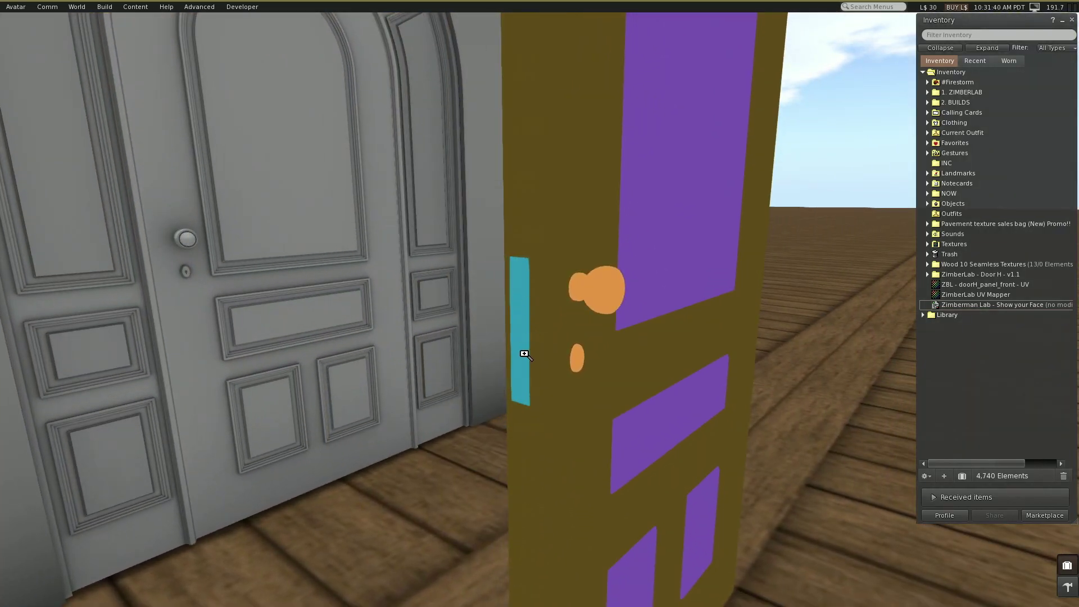
drag(585, 241, 506, 354)
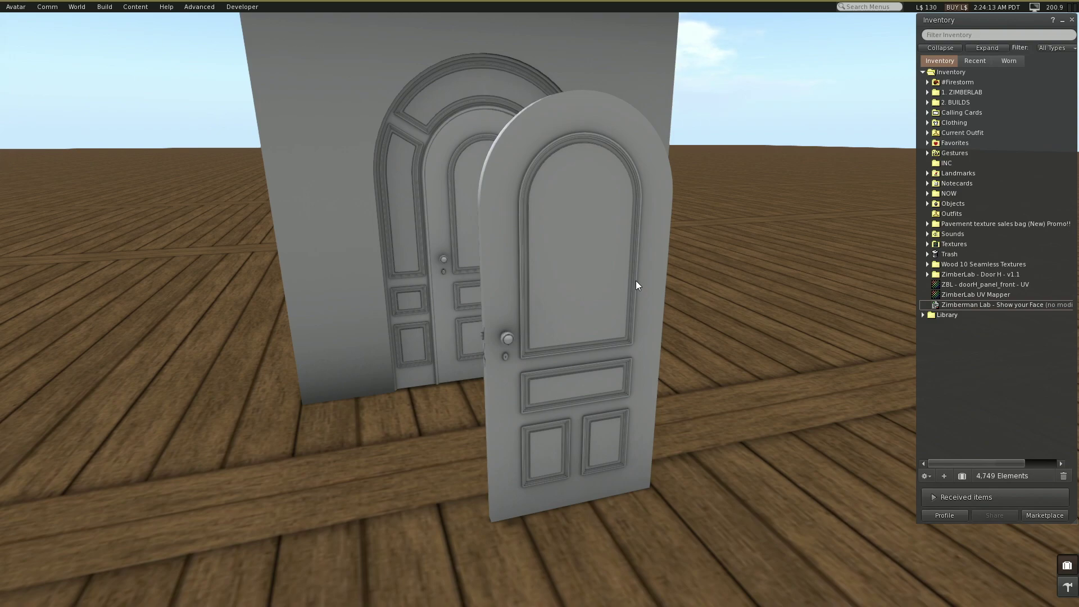
Step: Check the general object properties of the freestanding door panel
right_click(576, 297)
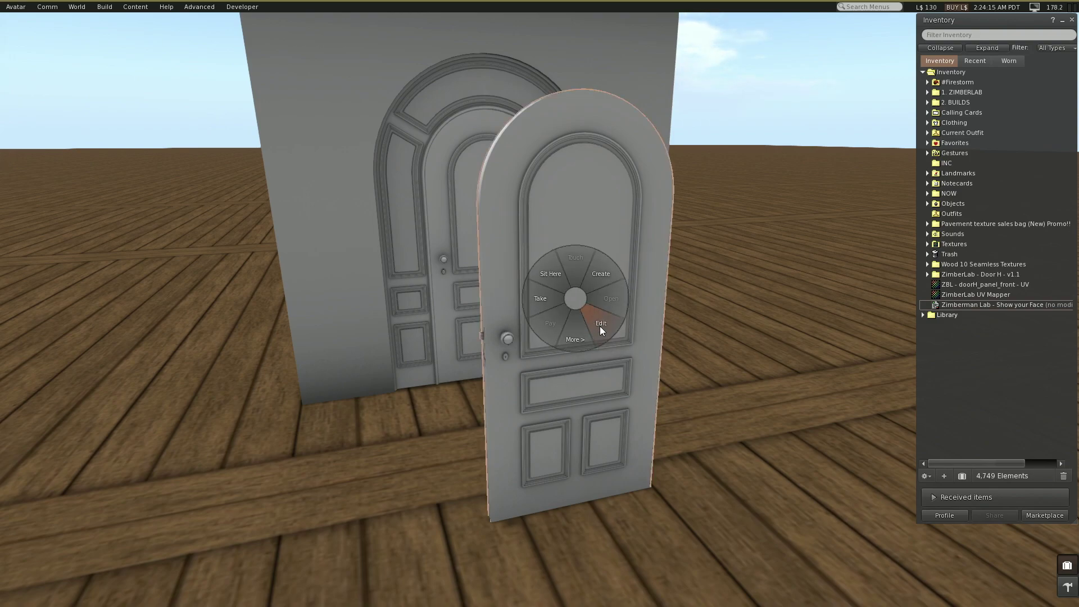
click(599, 327)
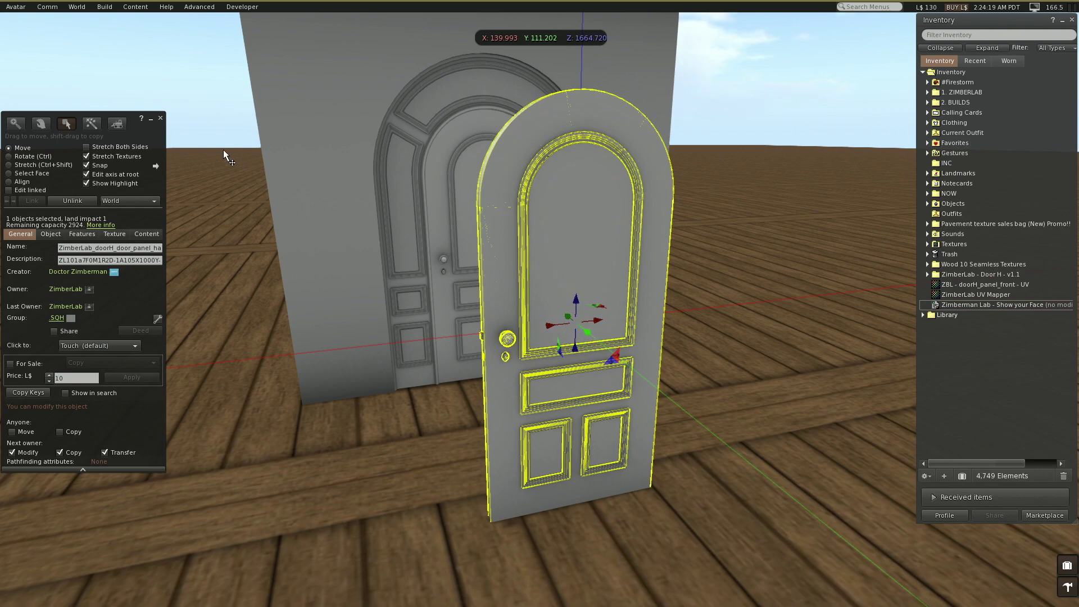
click(160, 117)
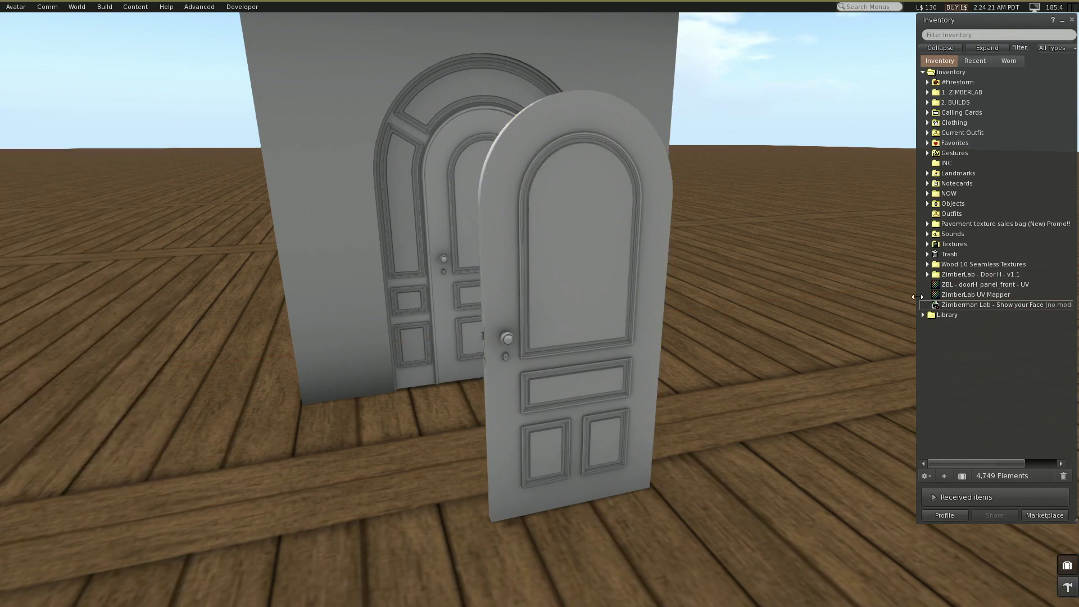
Step: Open the ZimberLab UV Mapper texture and shrink its preview to sit beside the door
double_click(967, 295)
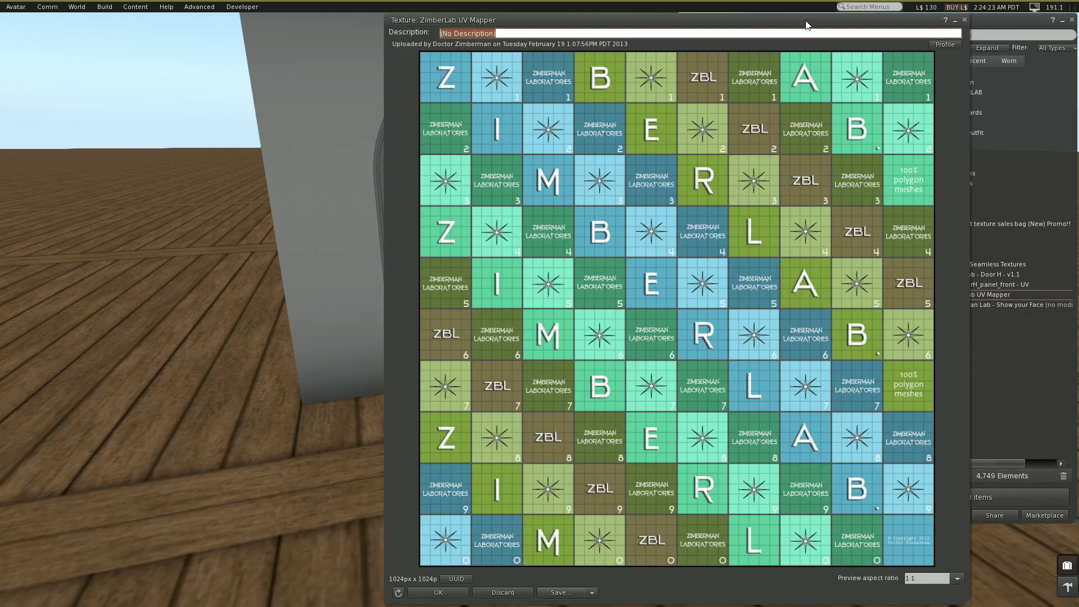
drag(808, 25, 553, 25)
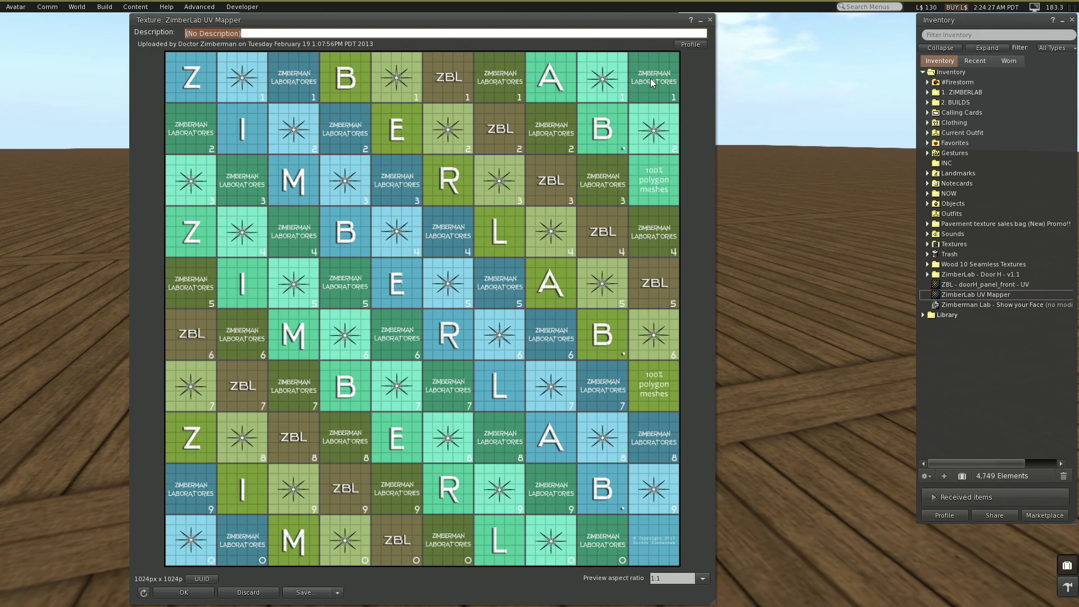
drag(713, 600, 447, 304)
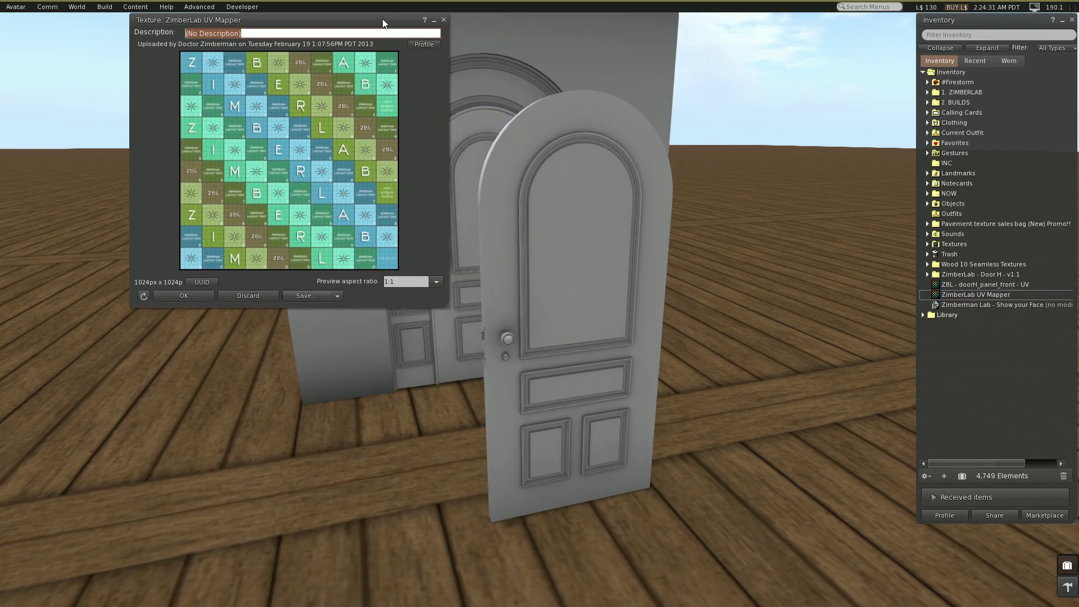
drag(393, 20, 291, 29)
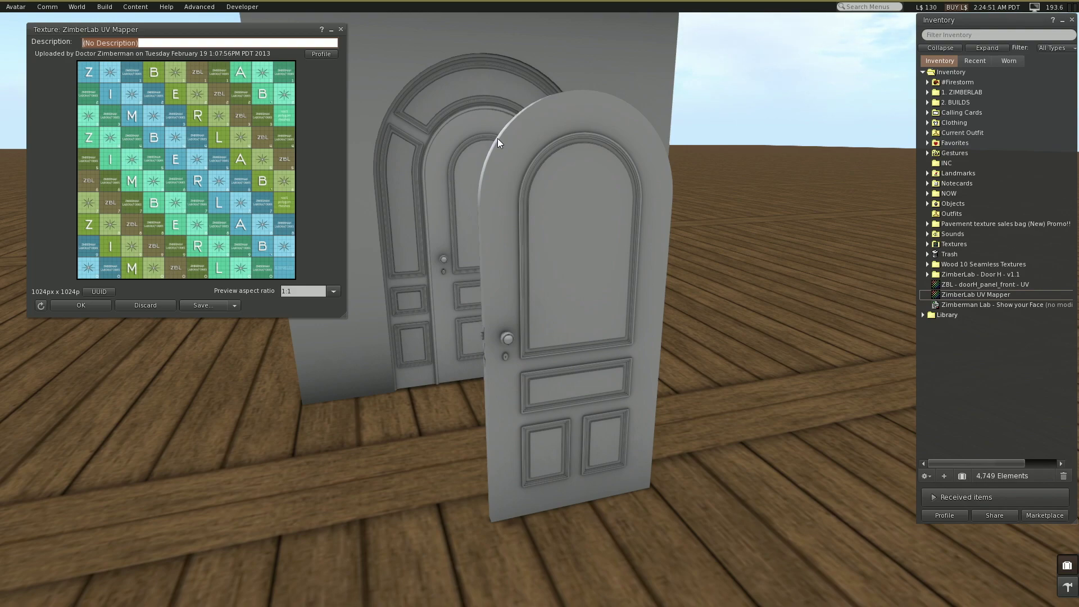
Step: Open the ZBL - doorH_panel_front - UV texture and place its reduced preview next to the UV Mapper for comparison
drag(511, 320, 427, 292)
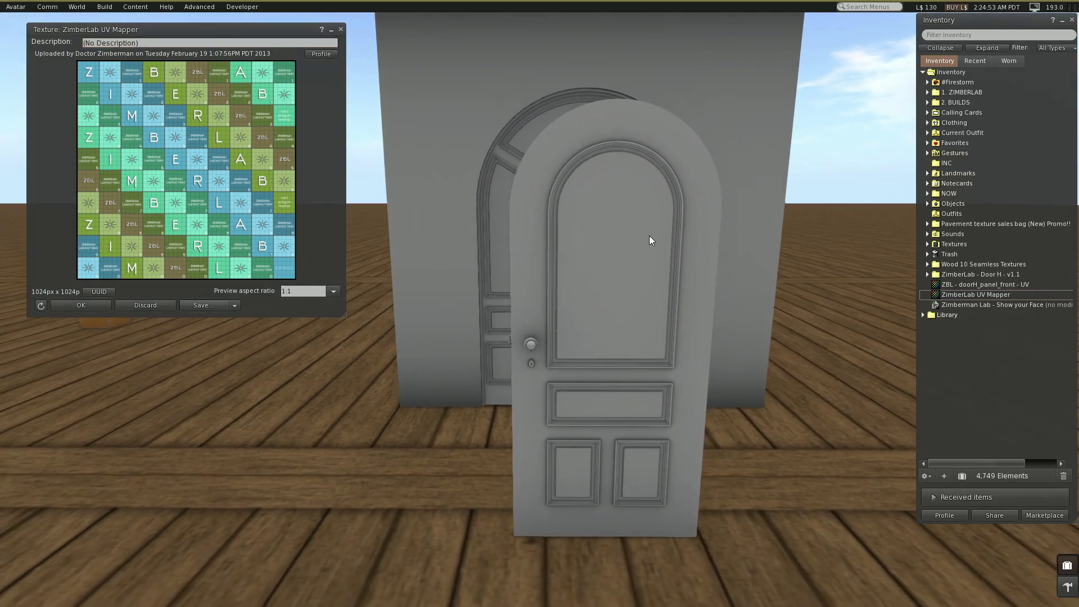
double_click(981, 285)
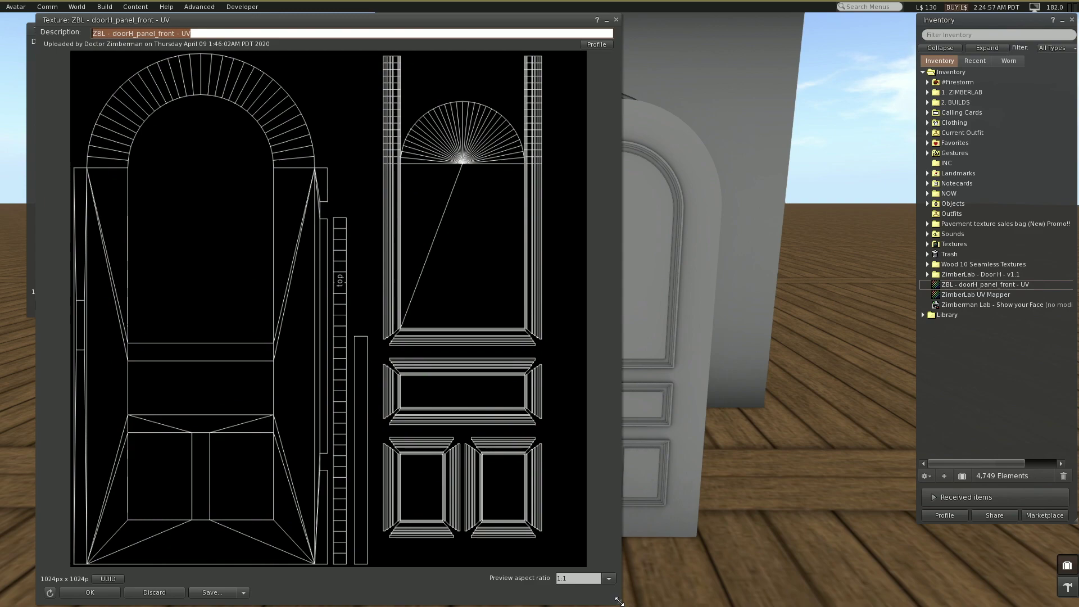
drag(619, 602, 488, 539)
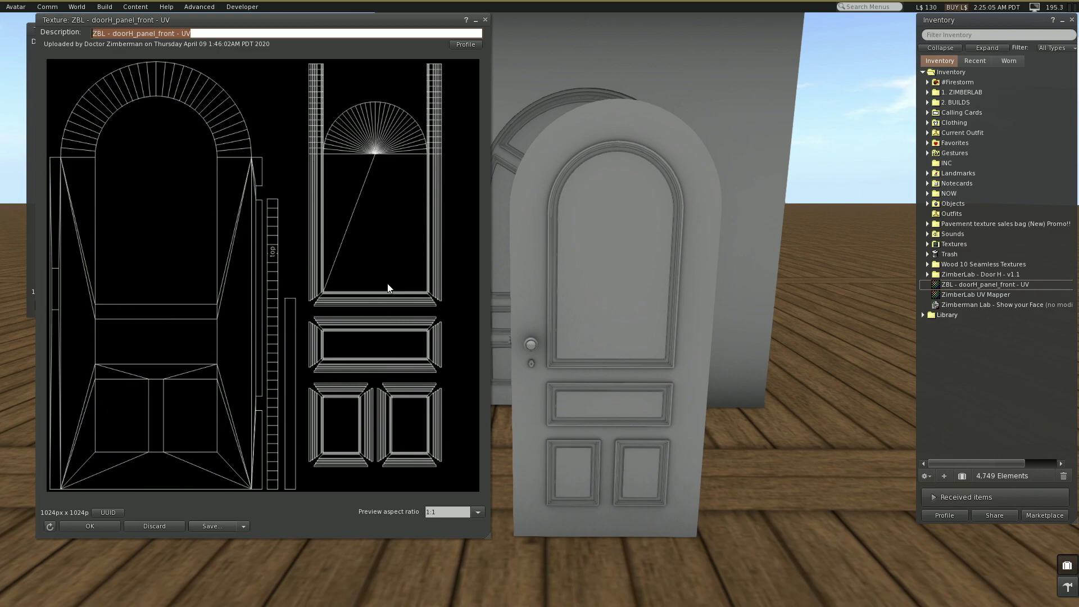
drag(351, 26, 669, 34)
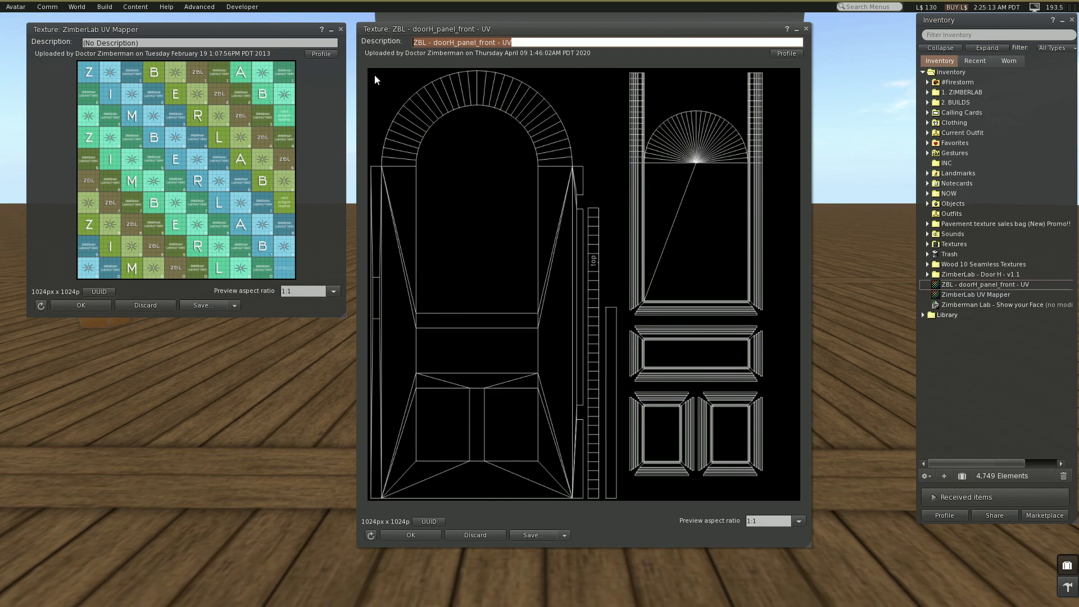
click(49, 41)
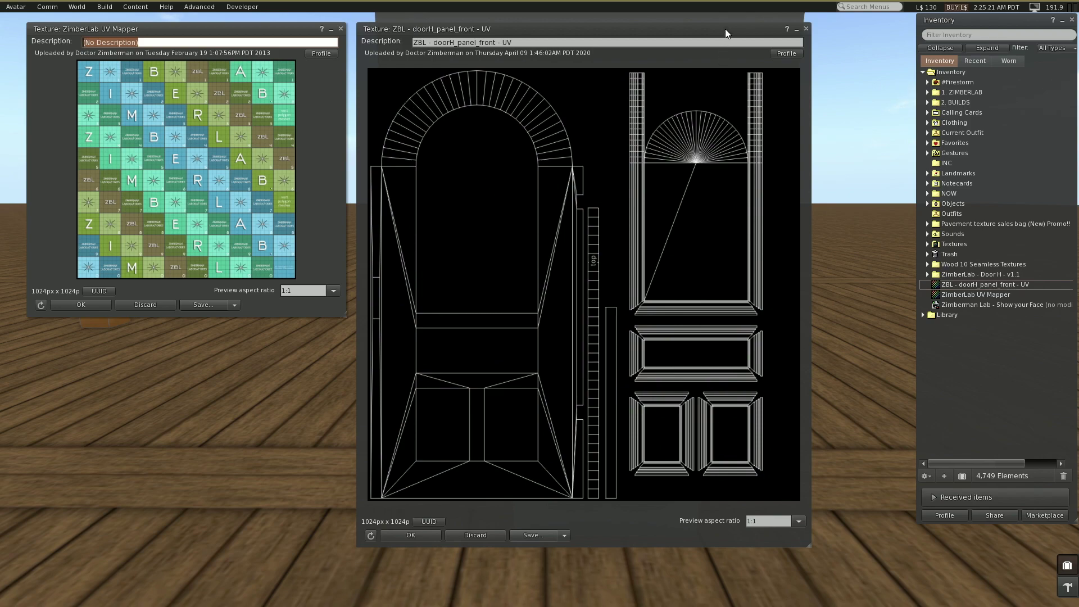
Step: Apply the ZBL - doorH_panel_front - UV texture to the door's main surface and its inset panels
drag(725, 29, 394, 29)
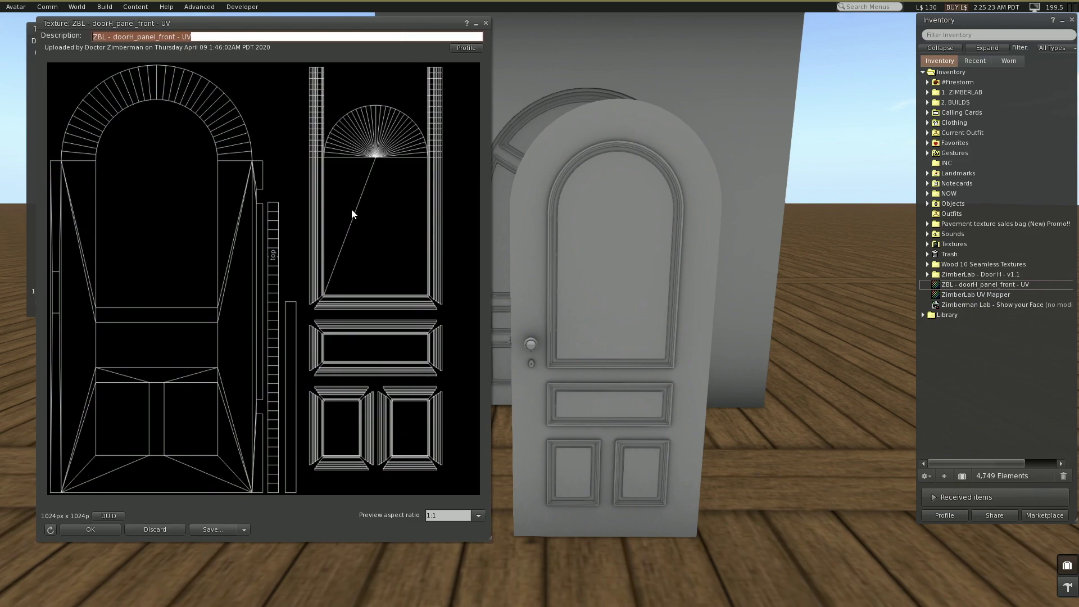
drag(363, 220, 534, 231)
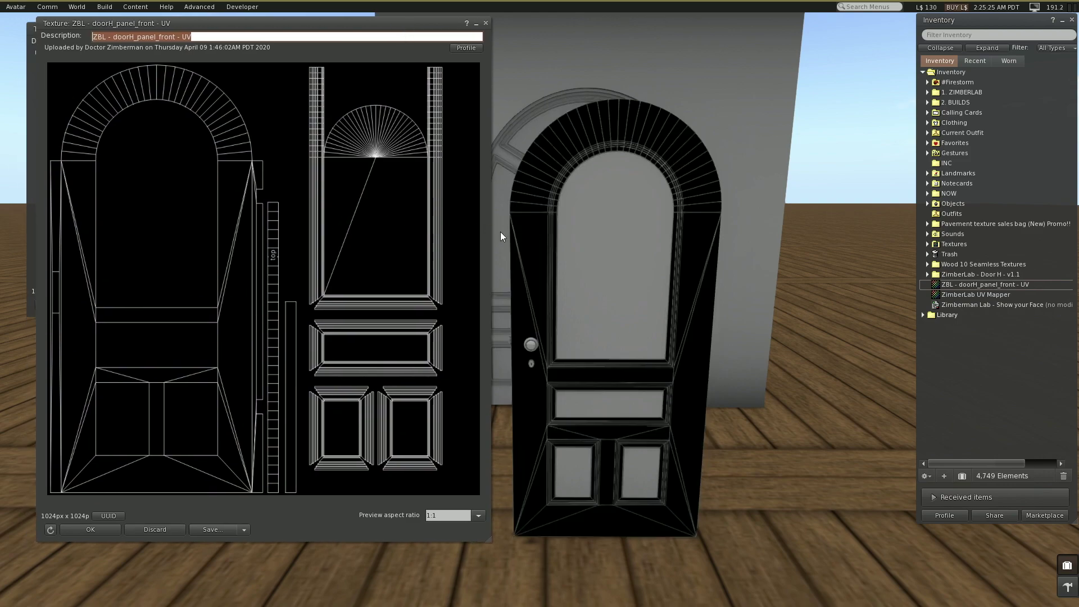
drag(359, 211, 596, 260)
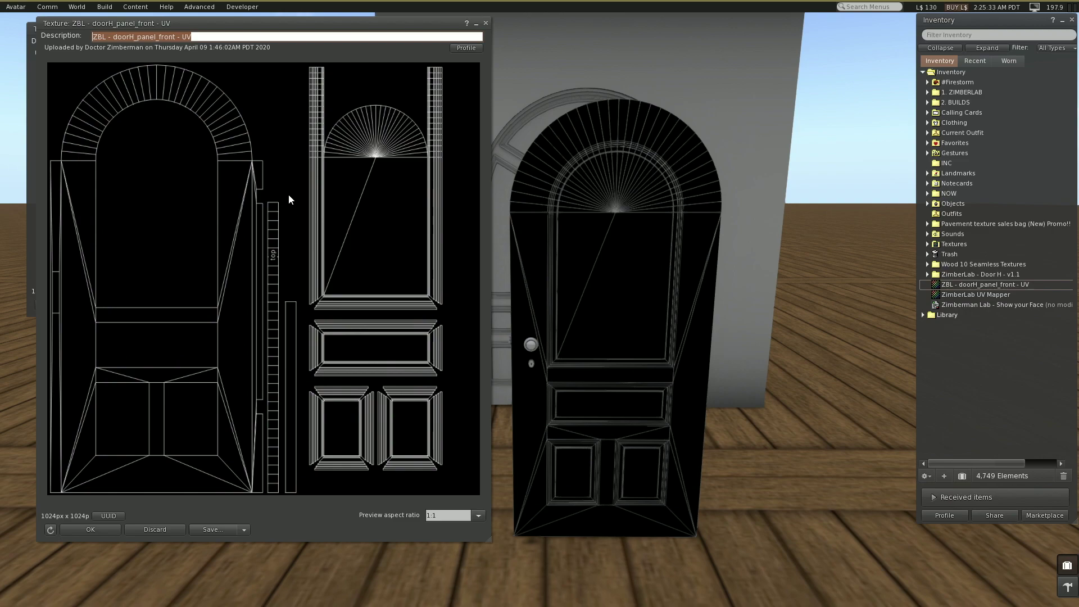
Step: Enlarge the ZimberLab UV Mapper preview and apply that texture to the door's main surface and inset panels
mouse_move(232, 22)
mouse_down()
mouse_move(232, 48)
mouse_move(225, 28)
mouse_up()
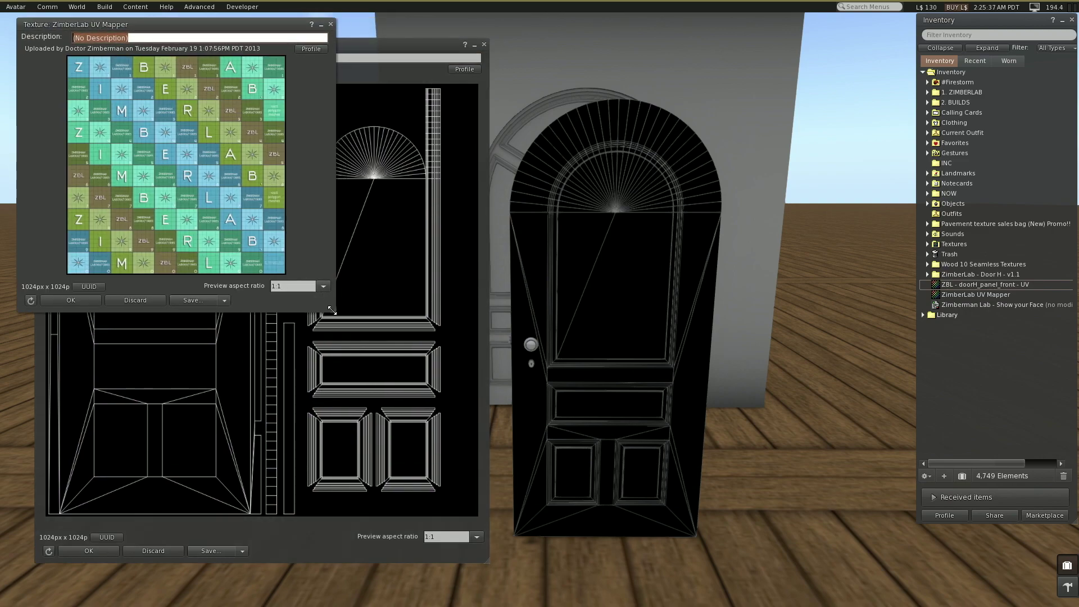
drag(332, 310, 497, 563)
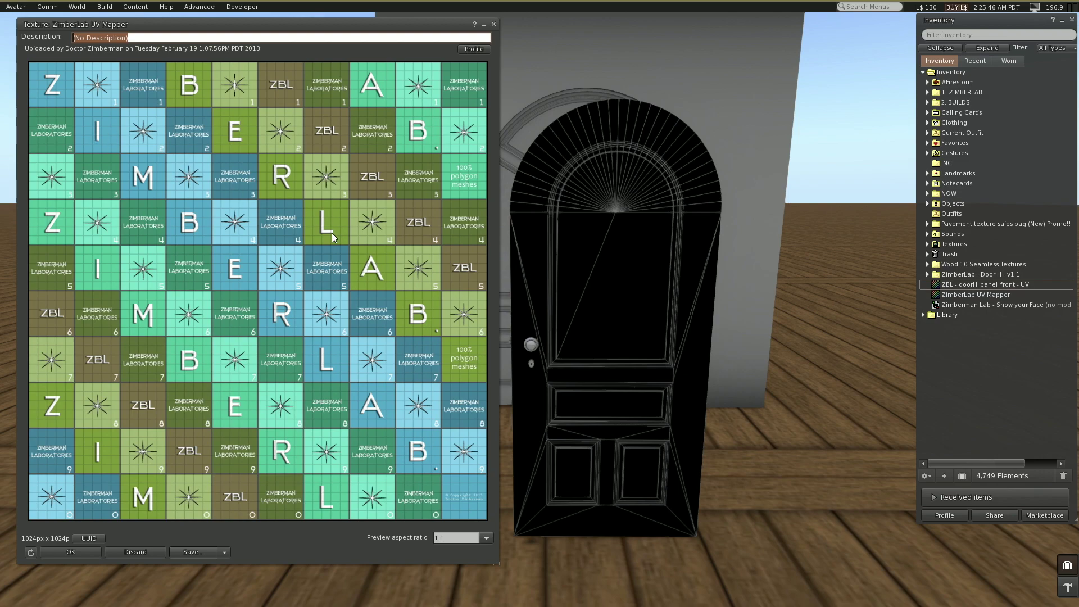
drag(526, 240, 526, 240)
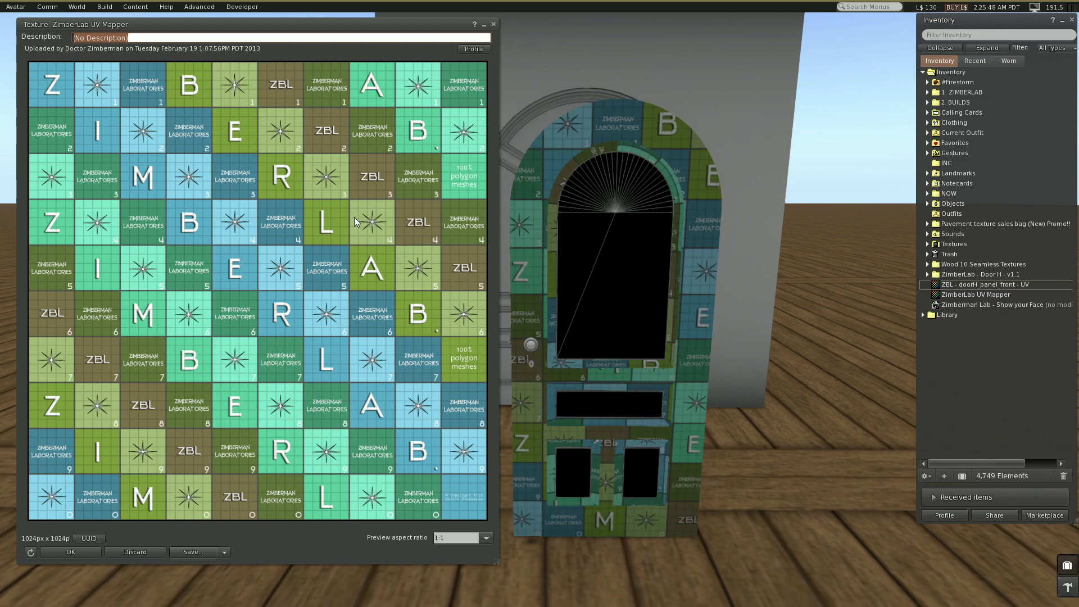
drag(354, 217, 619, 264)
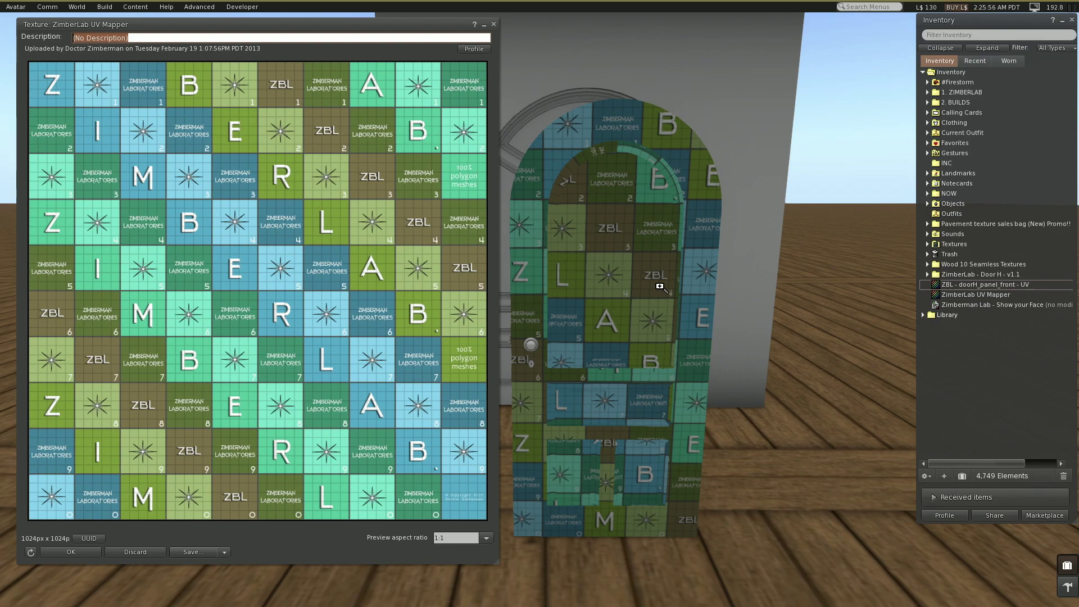
drag(660, 286, 663, 229)
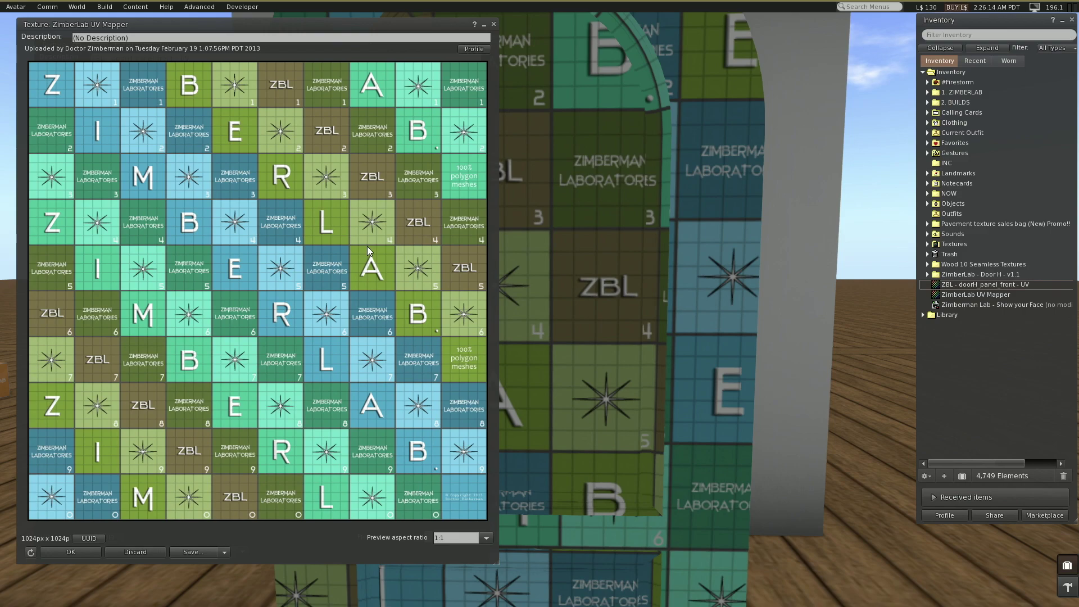
Step: Save the ZBL - doorH_panel_front - UV and ZimberLab UV Mapper textures as Targa images in the # UPLOAD folder
drag(321, 26, 441, 33)
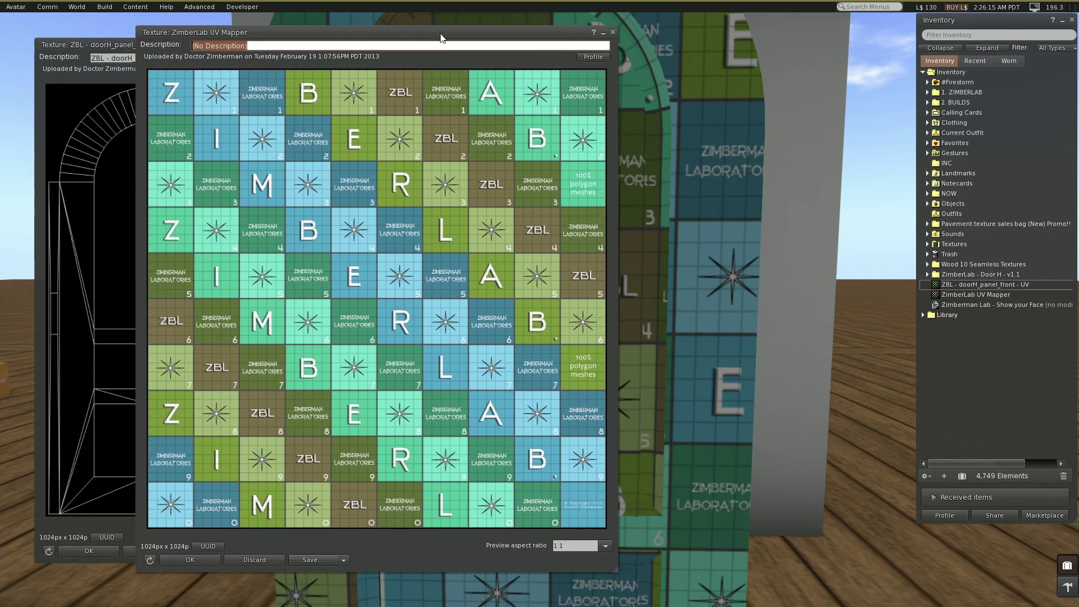
click(91, 126)
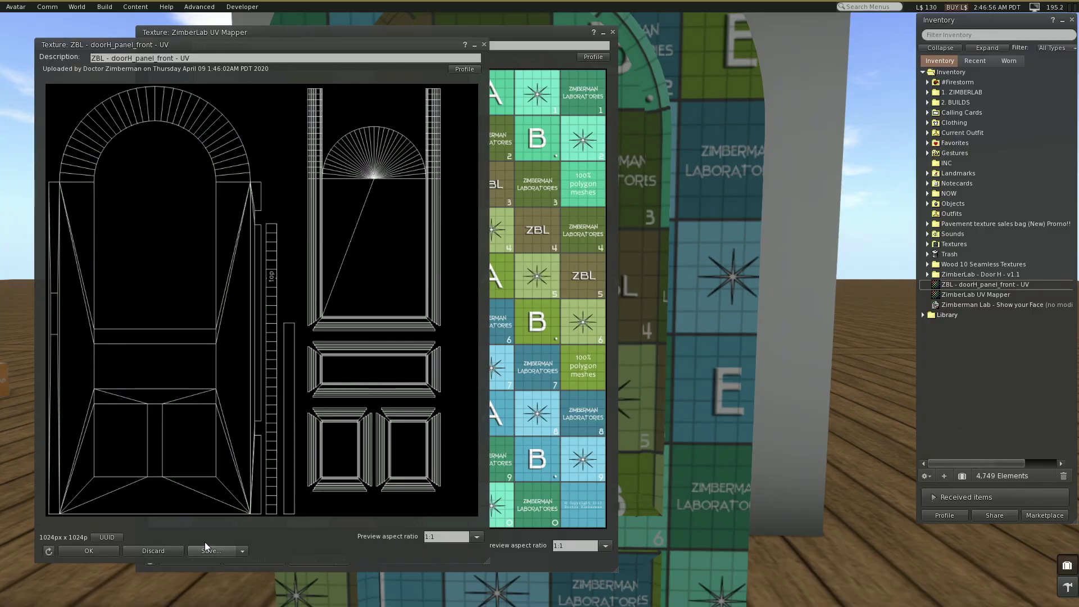
click(209, 551)
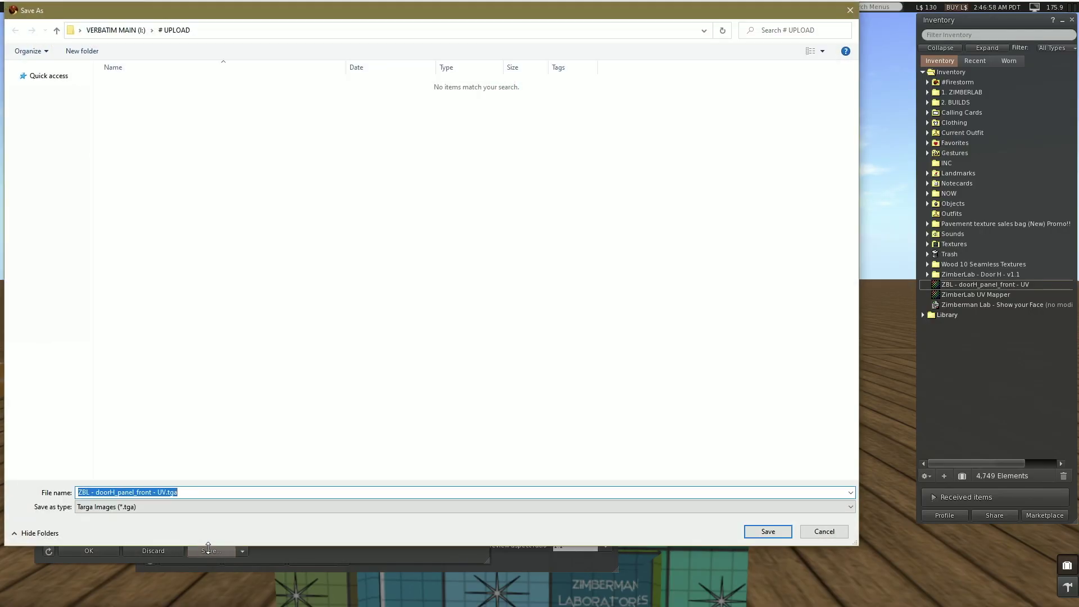
click(757, 531)
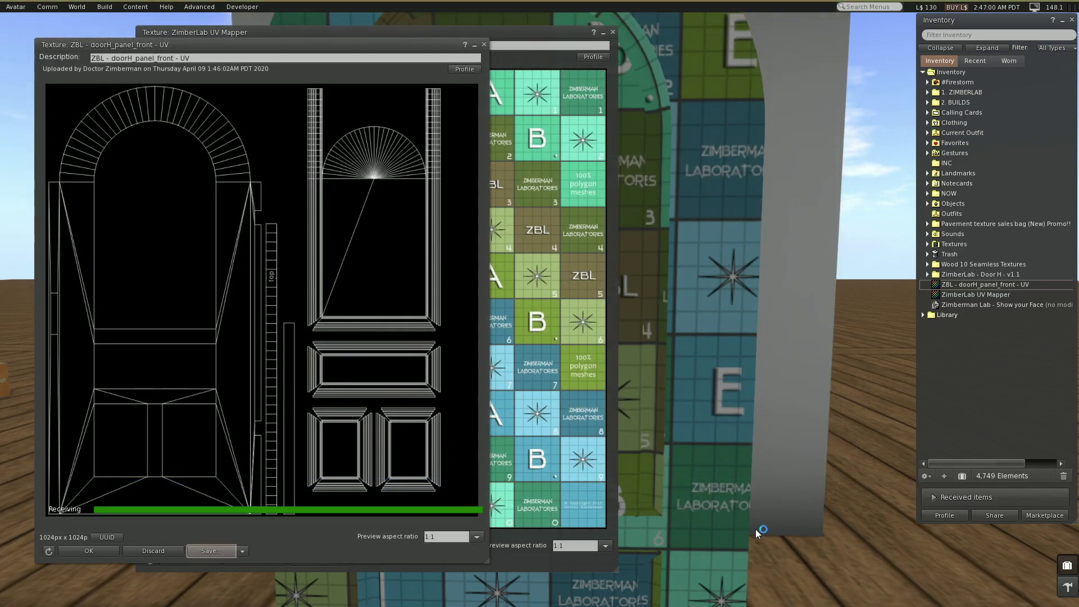
click(565, 387)
click(313, 561)
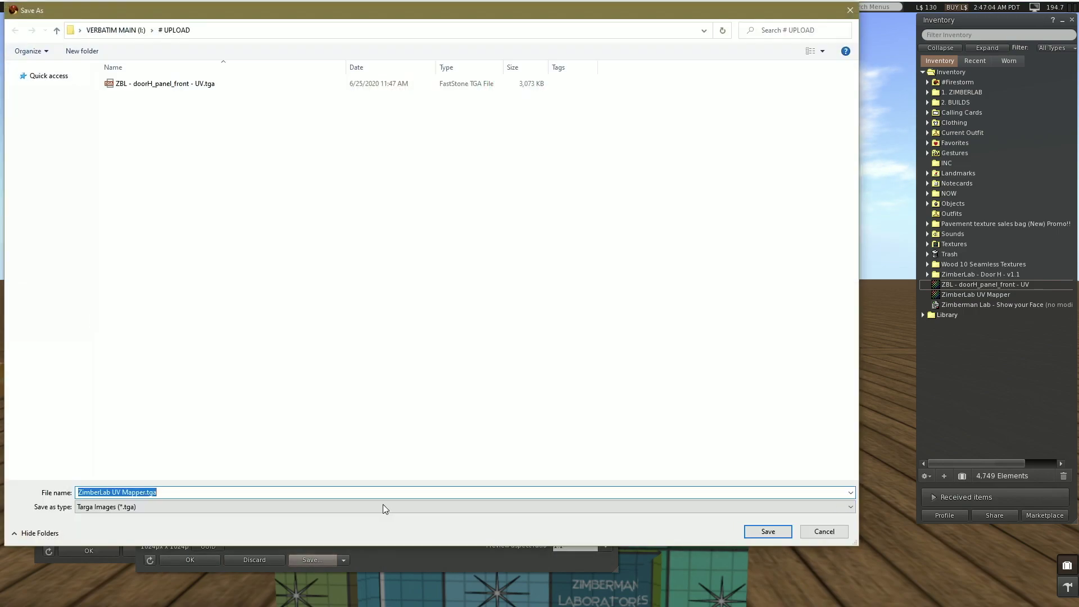
click(760, 531)
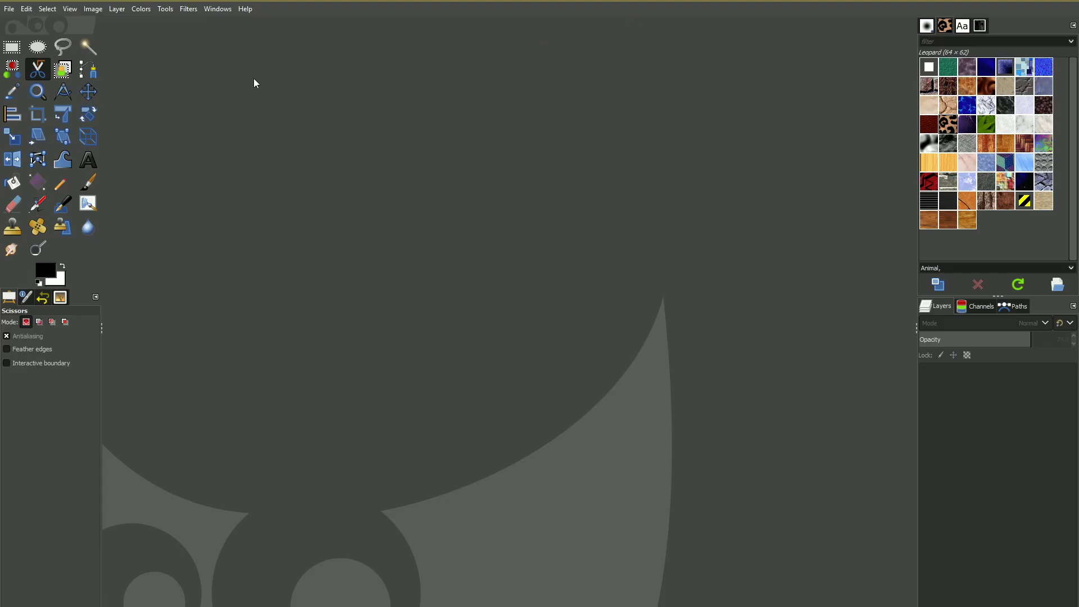
Step: In GIMP, open ZimberLab UV Mapper.tga and add ZBL - doorH_panel_front - UV.tga as a layer above it
click(10, 9)
click(32, 49)
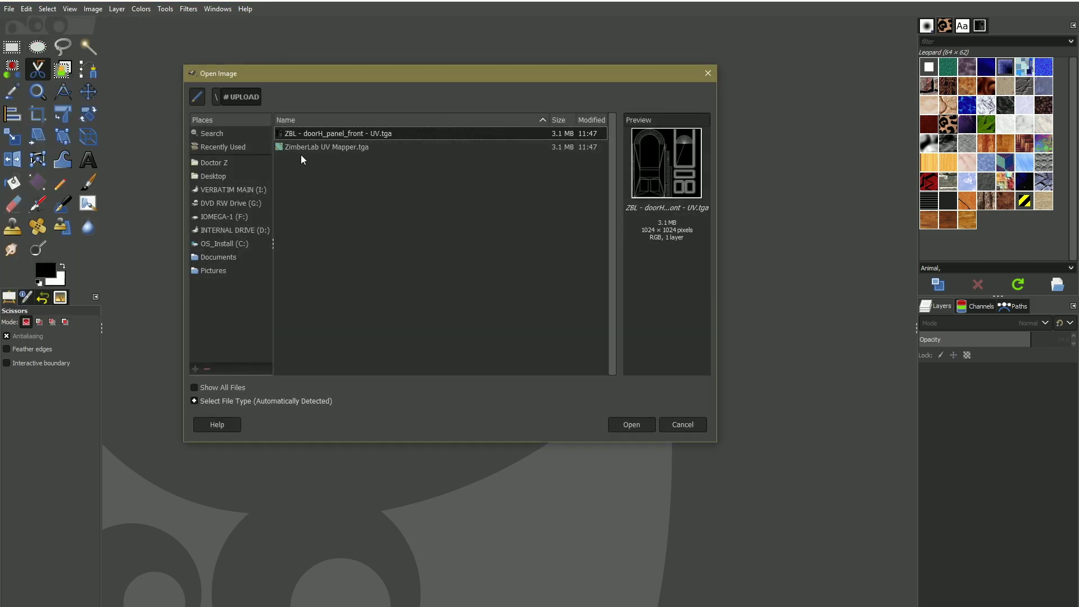
double_click(343, 147)
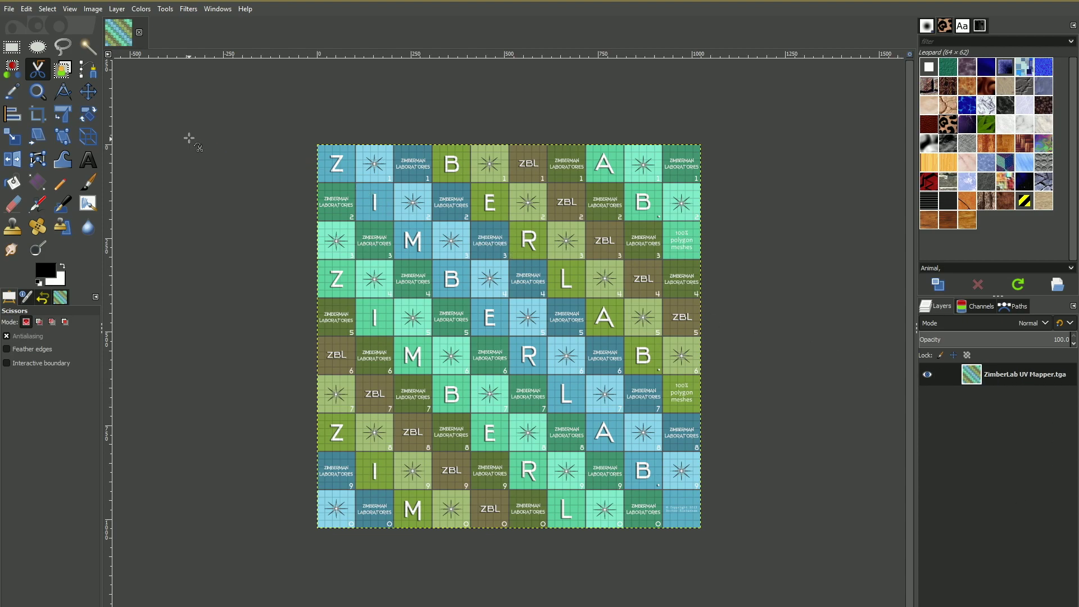
click(10, 9)
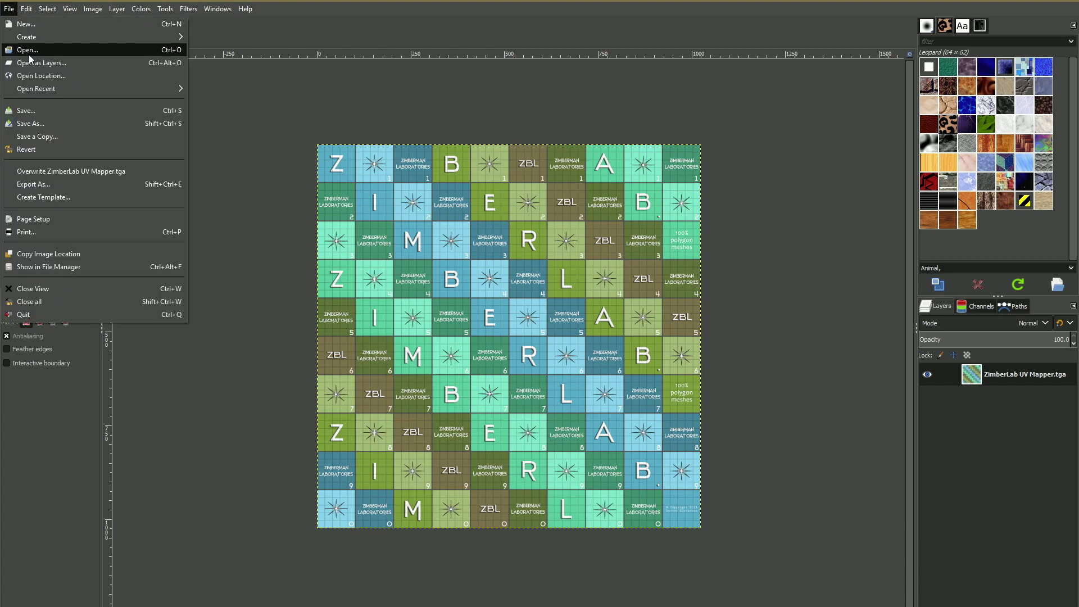
click(49, 63)
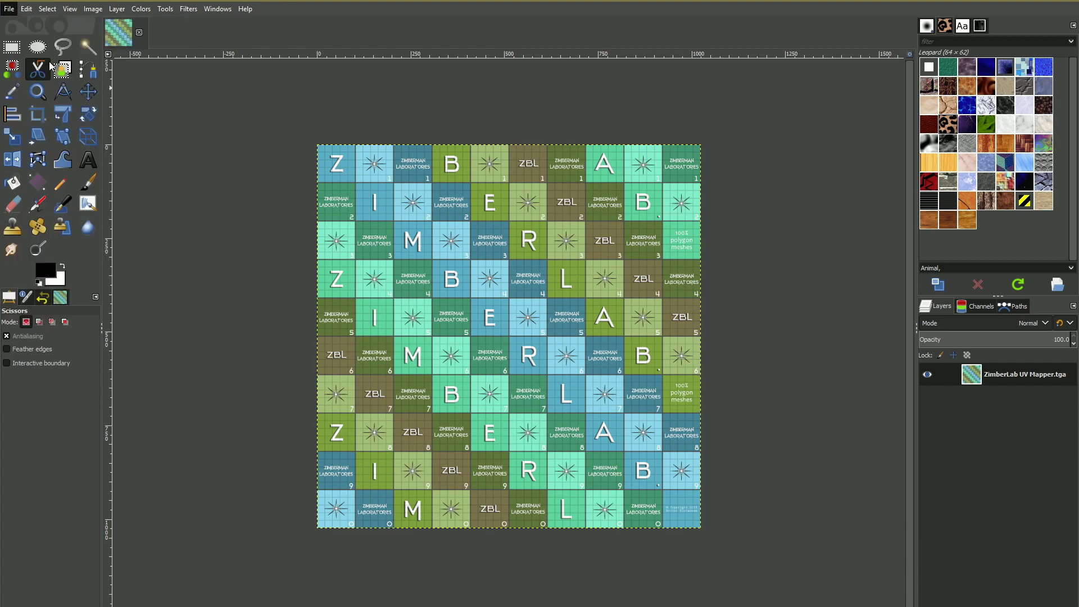
double_click(360, 134)
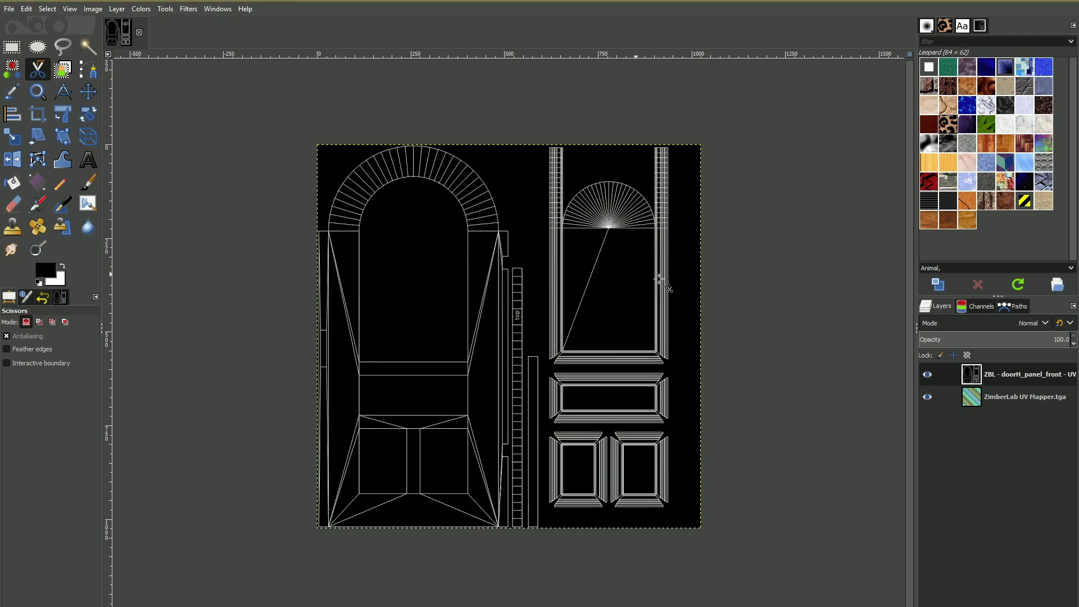
Step: Toggle the visibility of the door UV layer to compare it with the UV Mapper layer beneath
click(928, 376)
click(928, 375)
click(927, 375)
click(929, 375)
Step: Lower the opacity of the ZBL - doorH_panel_front - UV layer to 75
click(1074, 345)
click(1074, 344)
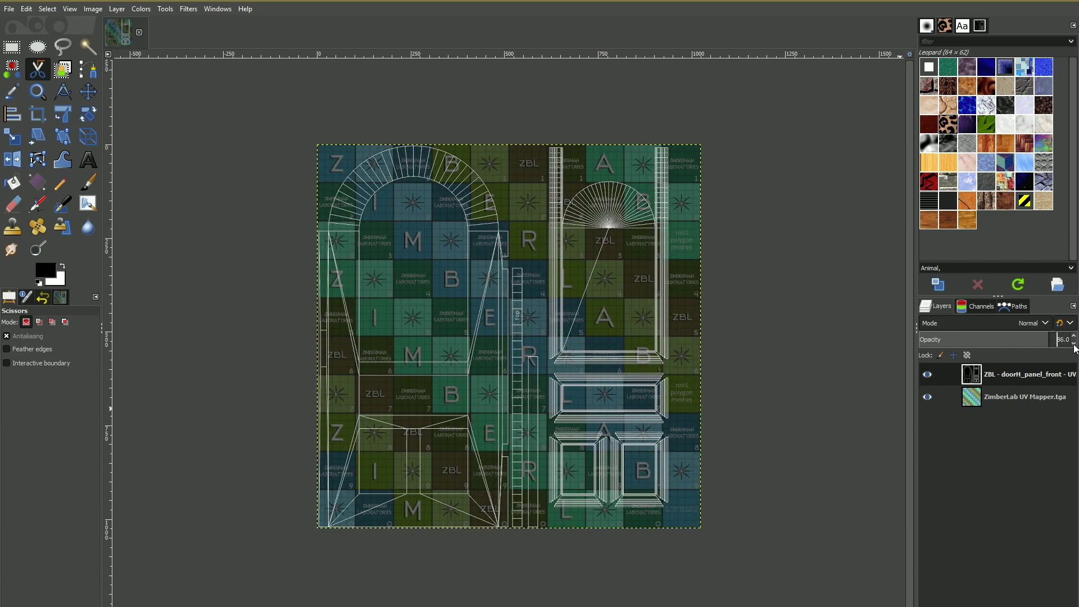
click(1074, 344)
click(1074, 344)
click(1074, 344)
click(1074, 344)
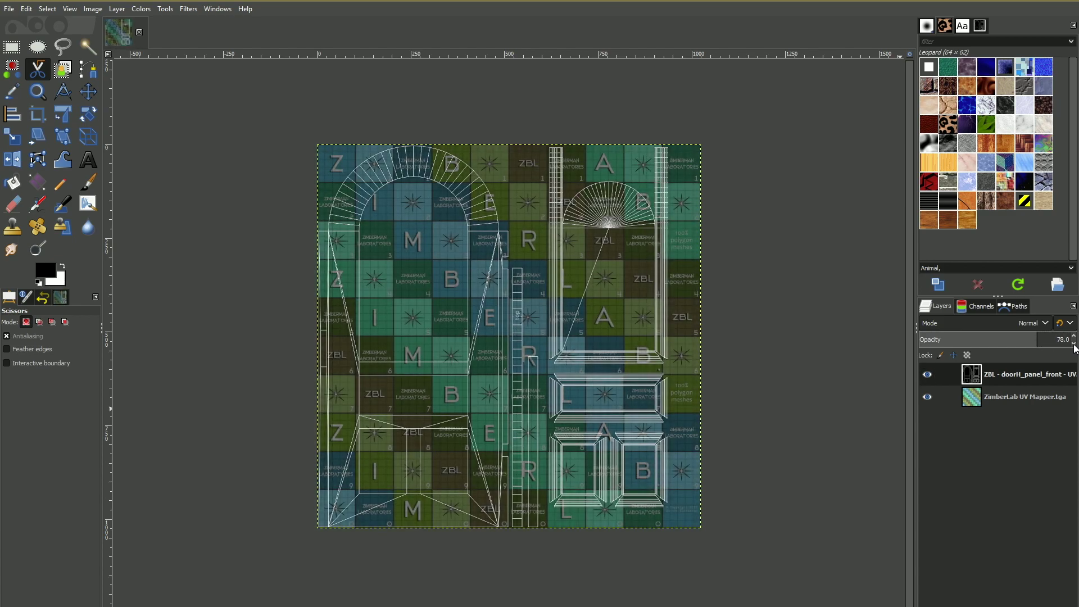
click(1074, 344)
click(1074, 344)
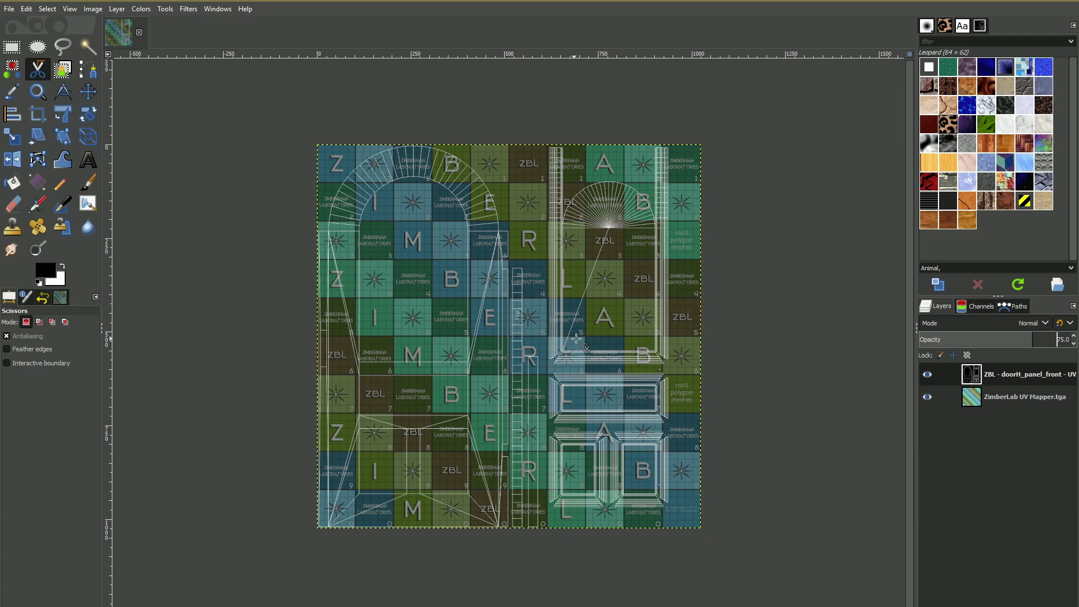
Step: Switch back to the Second Life viewer, close both texture previews, and compare the textured door with the GIMP overlay
scroll(611, 360, up, 1)
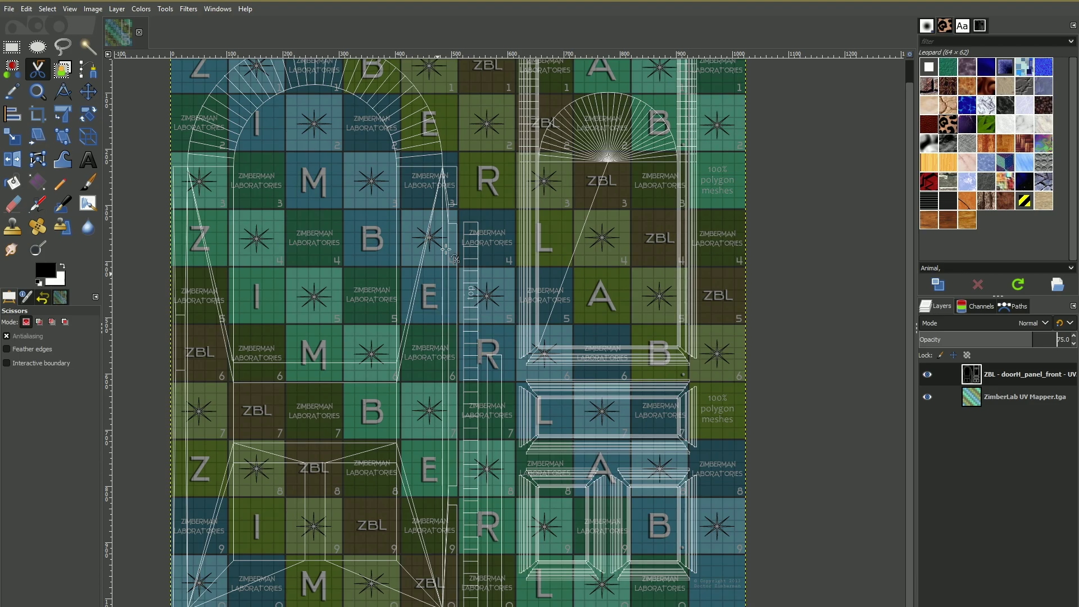
key(alt+Tab)
key(Escape)
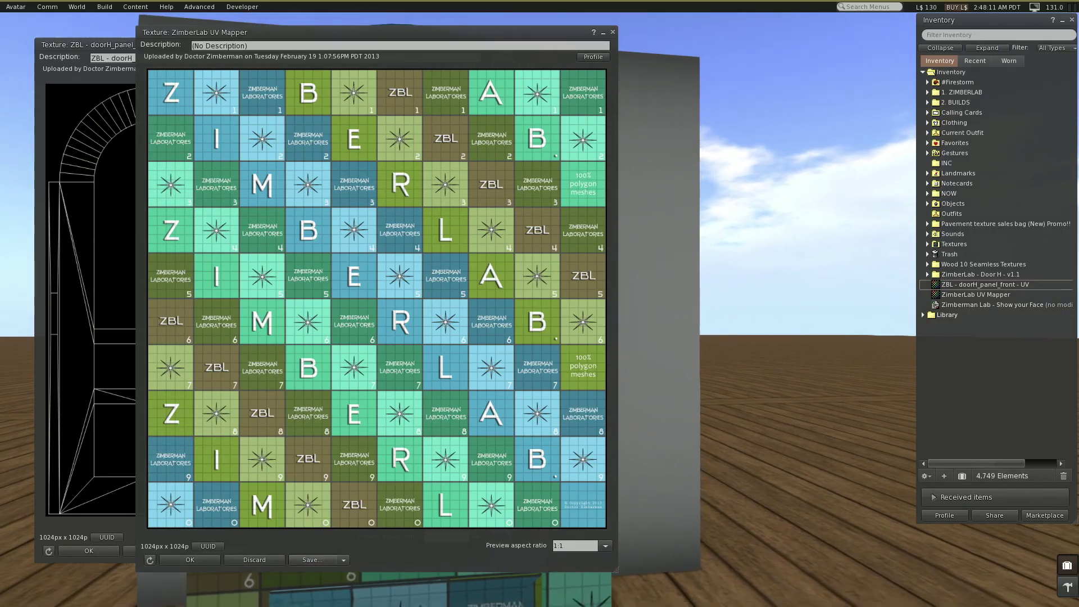
click(613, 30)
click(613, 31)
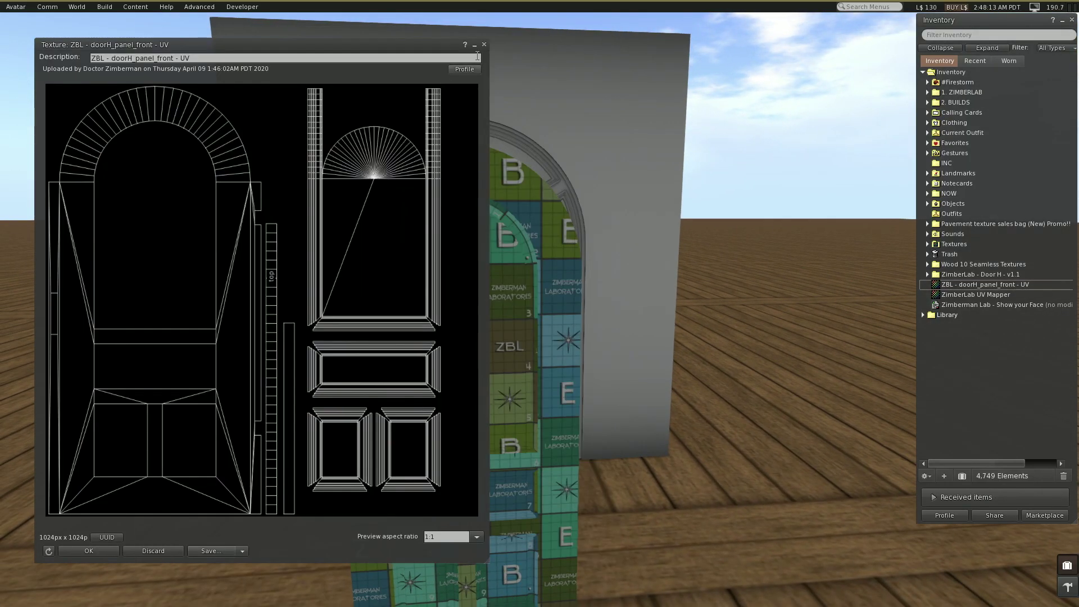
click(483, 45)
scroll(430, 328, up, 3)
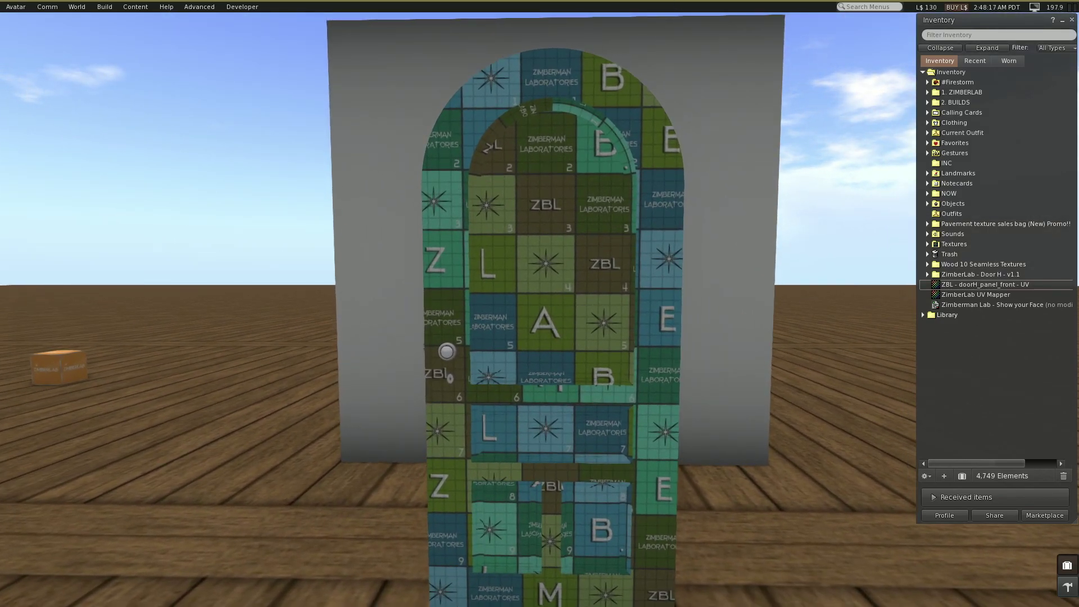
key(alt+Tab)
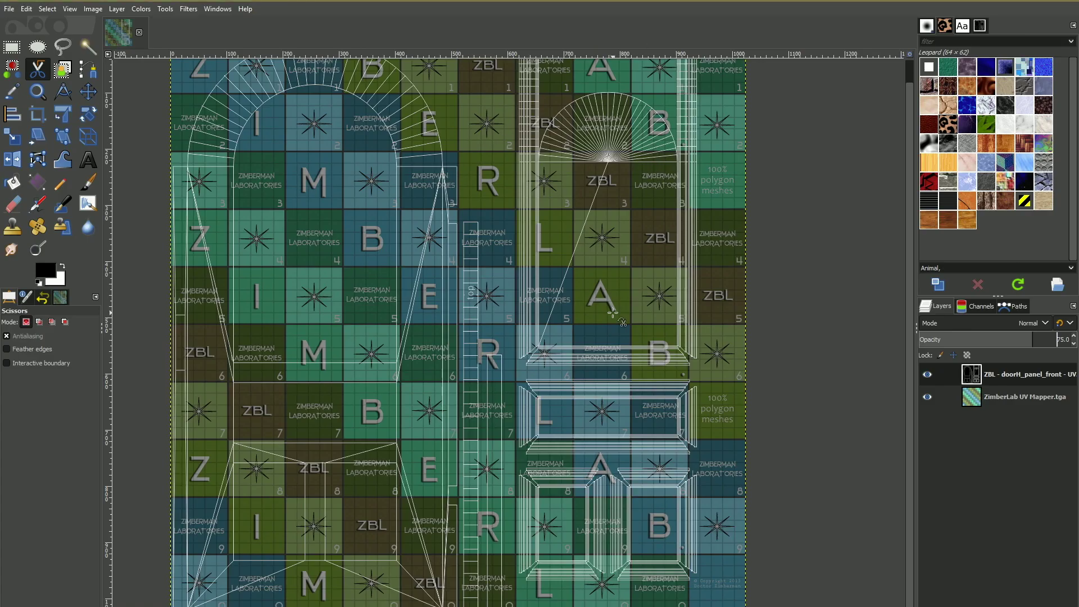
key(alt+Tab)
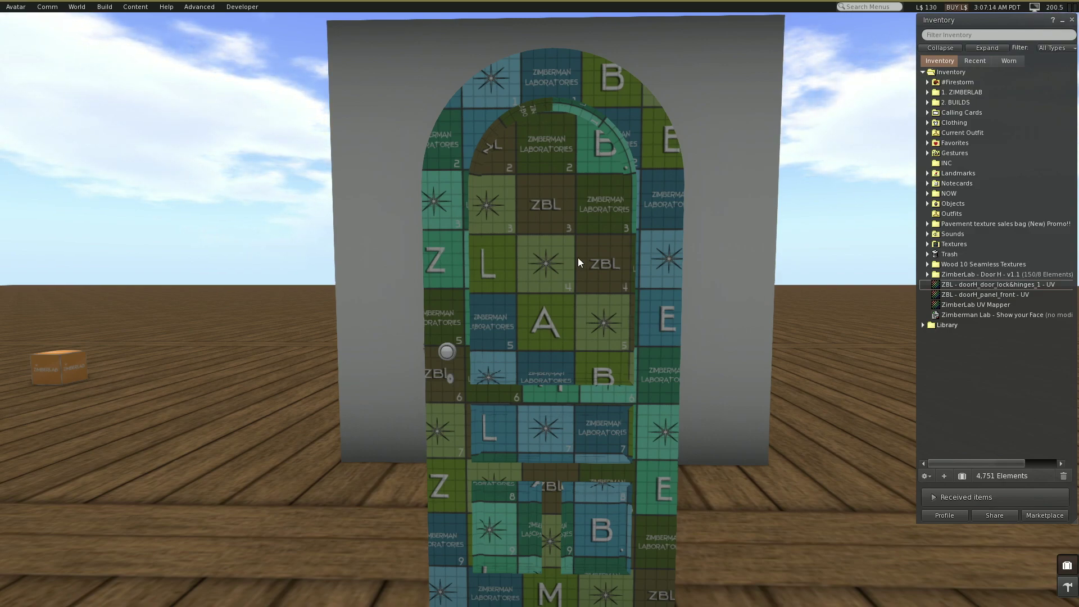
Step: Open the ZBL - doorH_door_lock&hinges_1 - UV texture and place its reduced preview beside the door's handle
alt+click(449, 354)
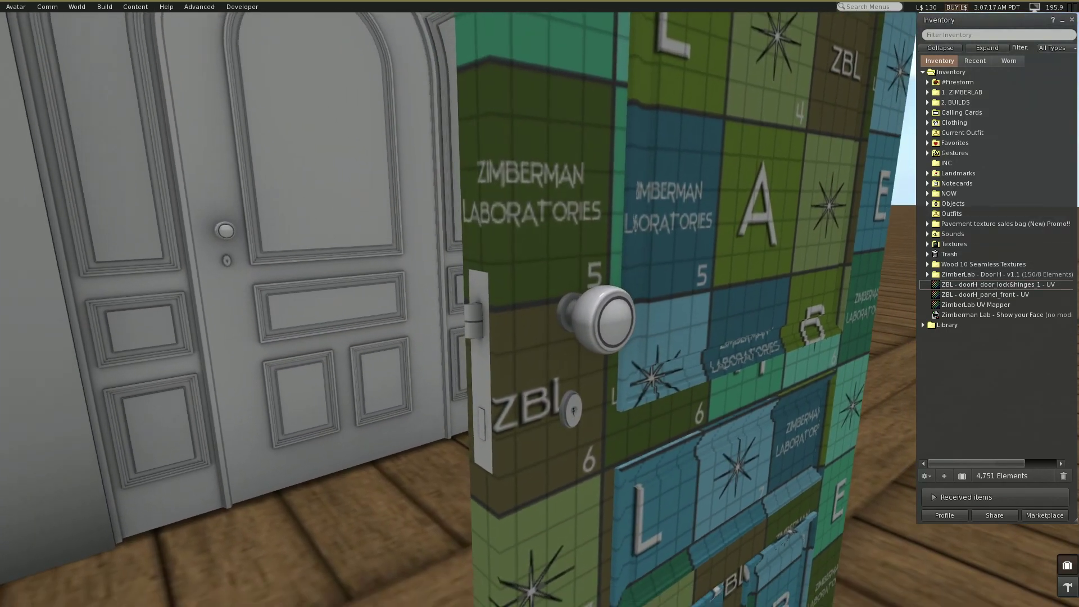
drag(549, 332, 599, 297)
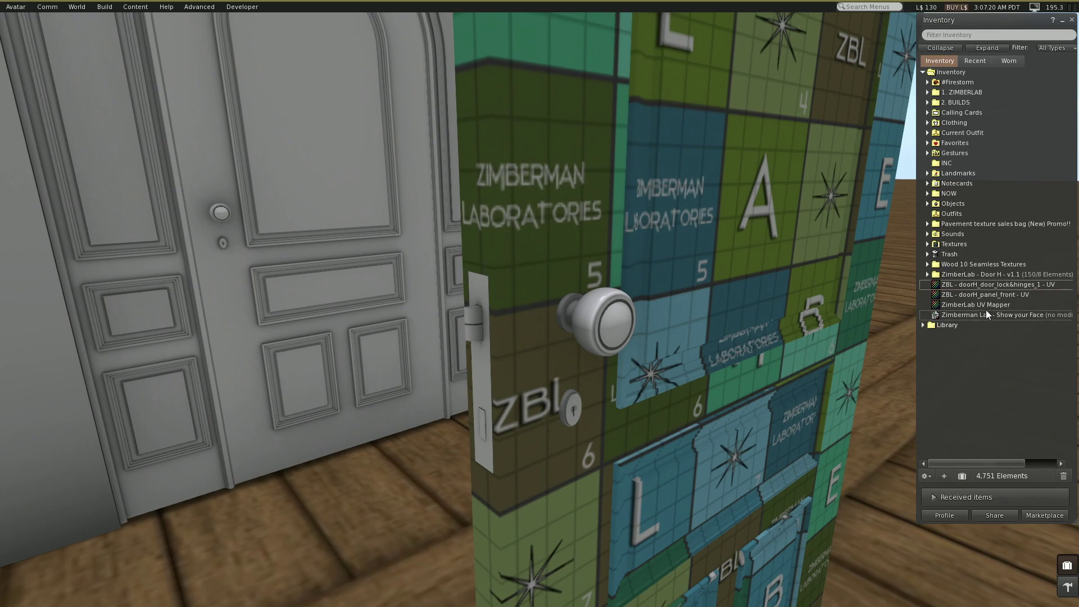
double_click(1020, 285)
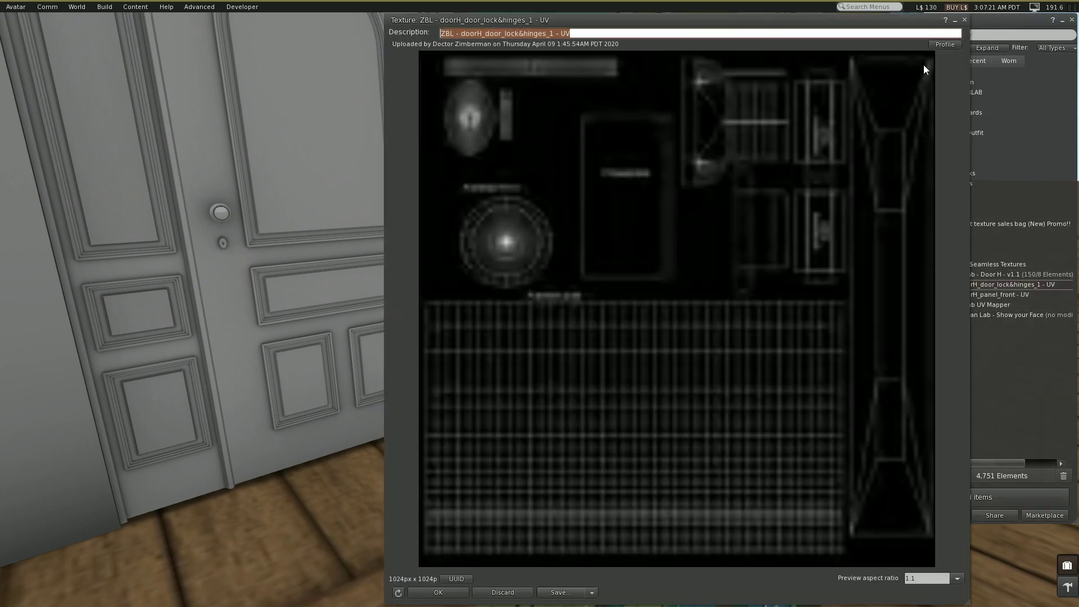
drag(903, 24, 533, 33)
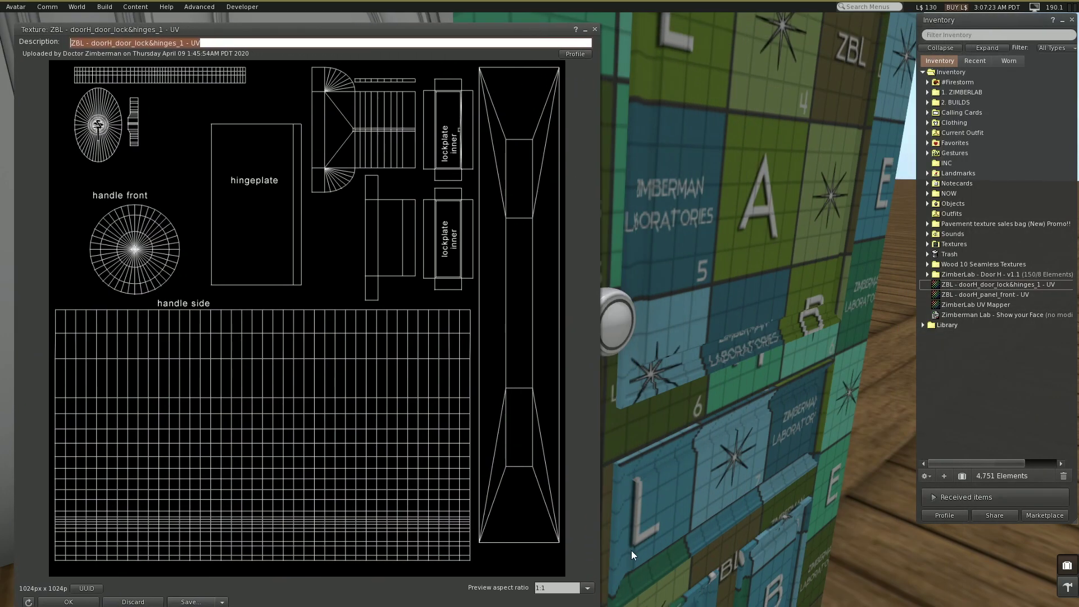
drag(600, 605, 442, 498)
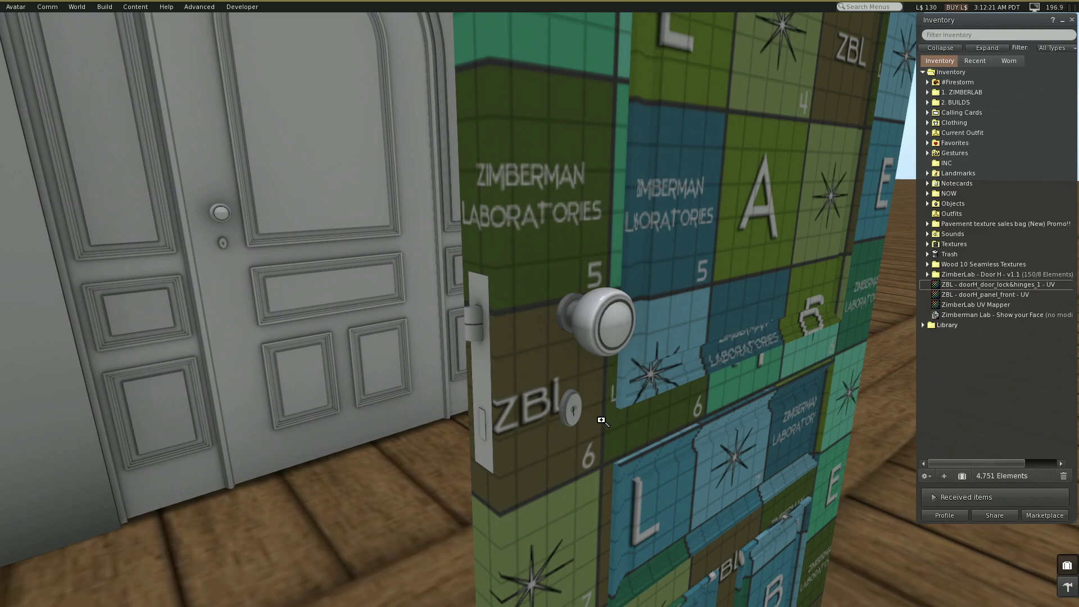
mouse_move(600, 420)
alt+mouse_down()
mouse_move(568, 506)
mouse_move(484, 535)
mouse_move(527, 419)
mouse_move(531, 331)
mouse_move(588, 324)
mouse_move(589, 435)
alt+mouse_up()
click(508, 396)
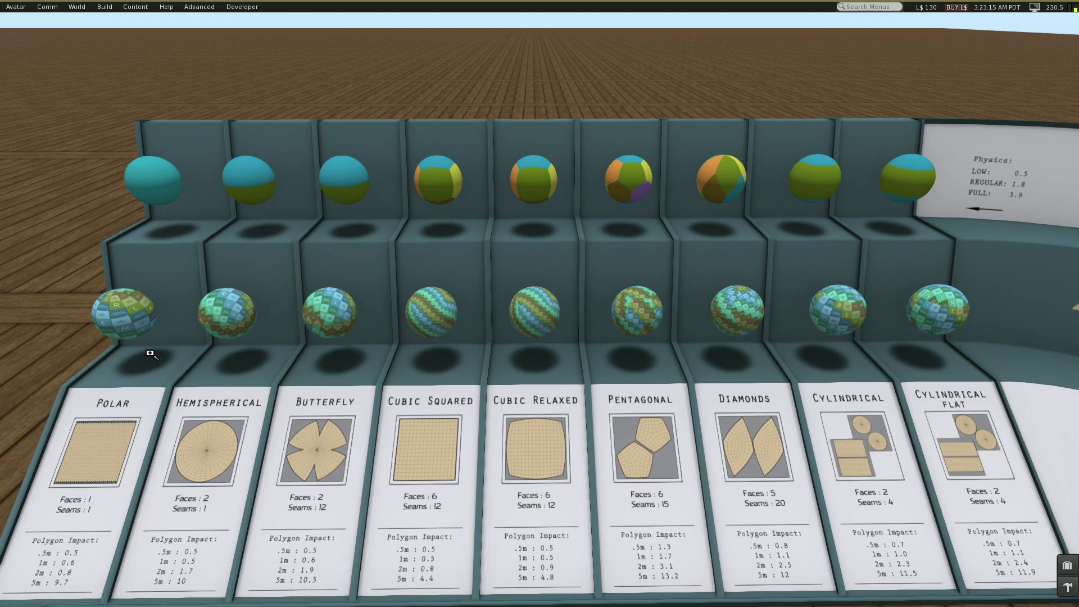
Step: Examine the test texture on the Polar sphere and the coloured faces of the Cubic Squared sphere in the display
alt+click(125, 322)
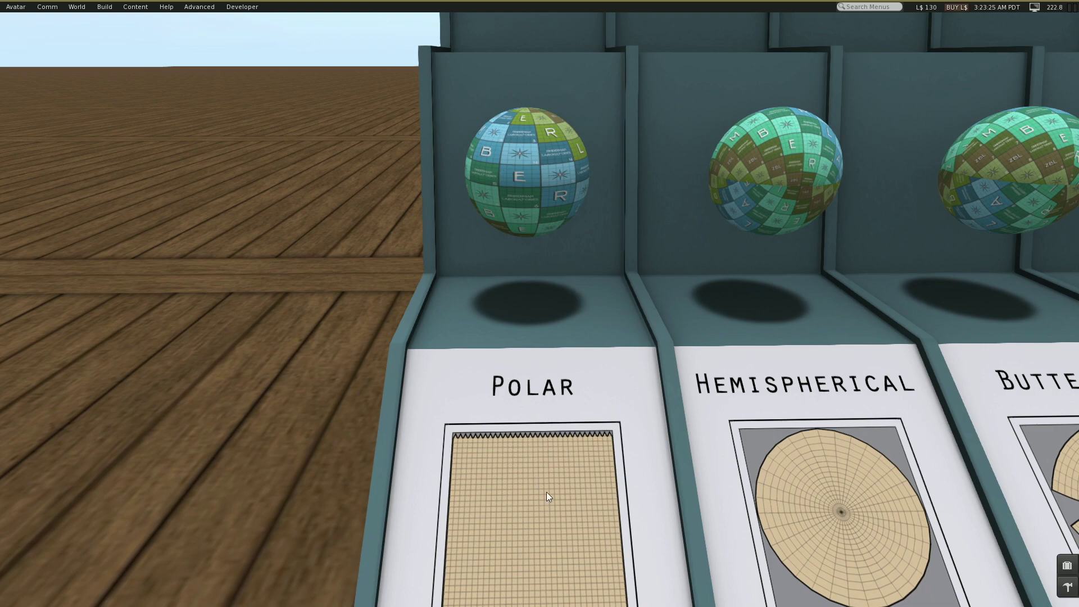
drag(528, 194, 562, 403)
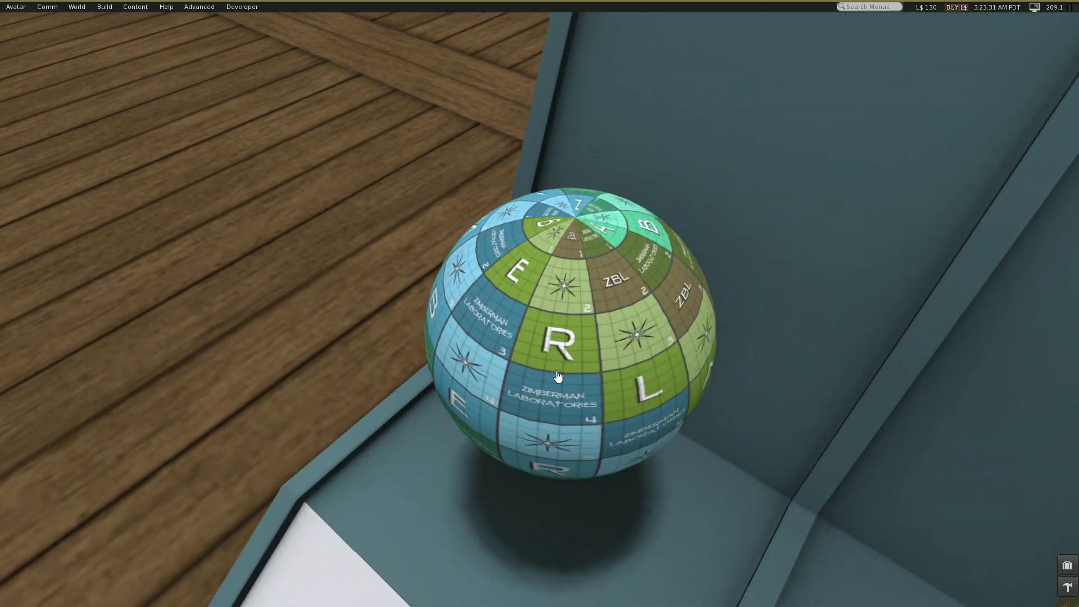
drag(560, 342, 556, 208)
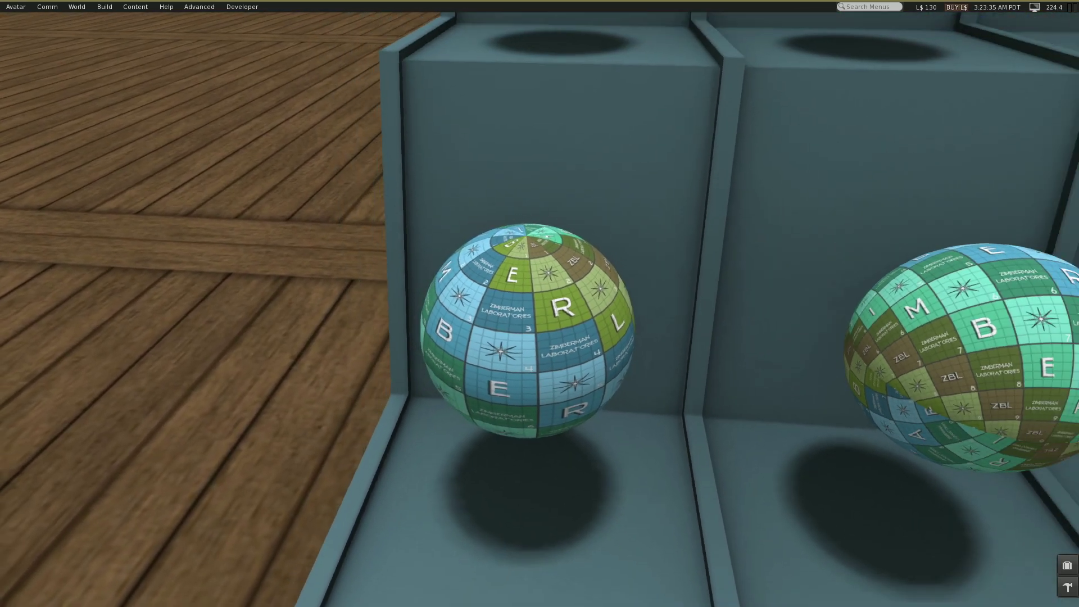
scroll(540, 304, down, 3)
drag(714, 346, 597, 161)
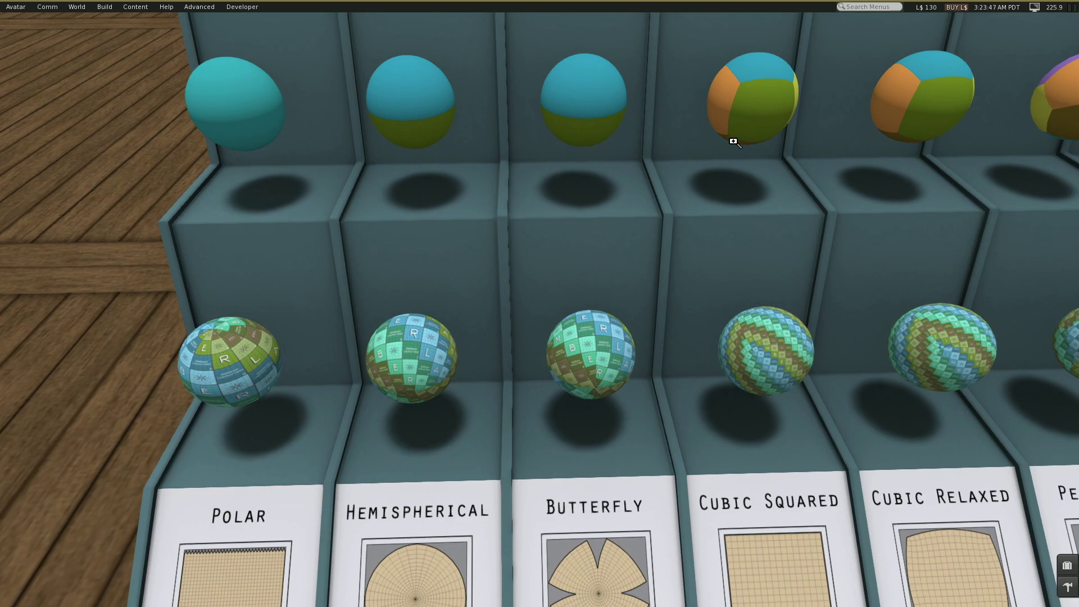
drag(746, 115, 692, 59)
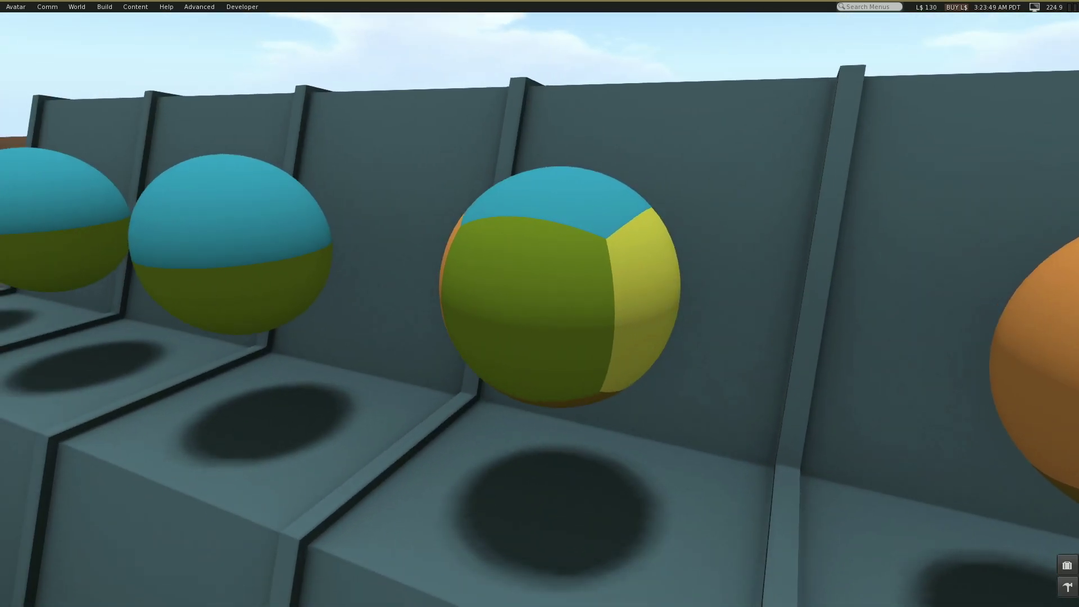
drag(560, 286, 560, 343)
drag(473, 579, 473, 553)
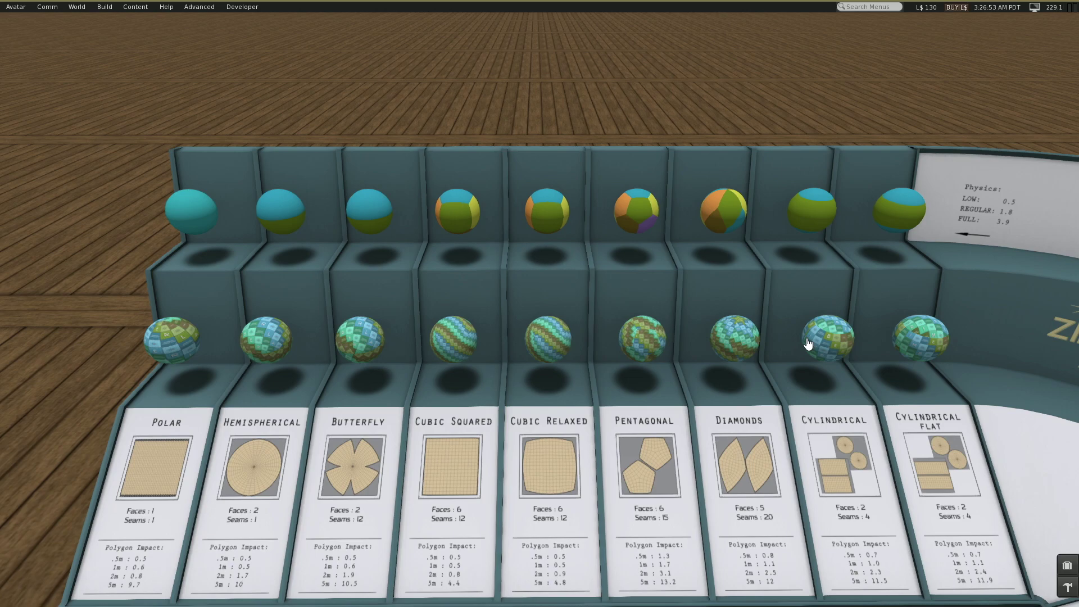
Step: Return from the sphere display to a front view of the textured door
drag(360, 269, 532, 323)
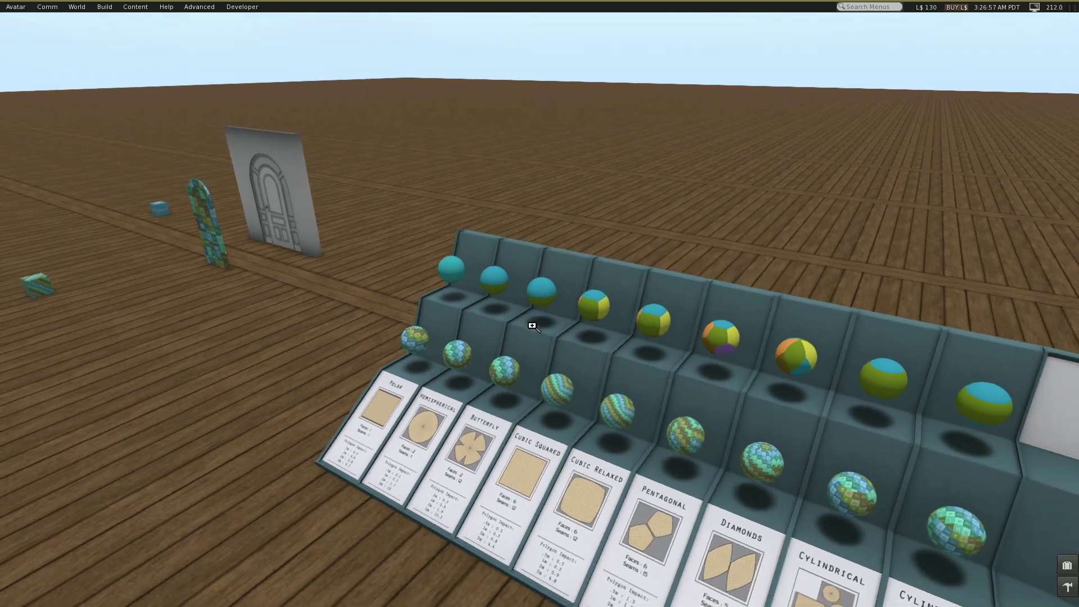
alt+click(212, 240)
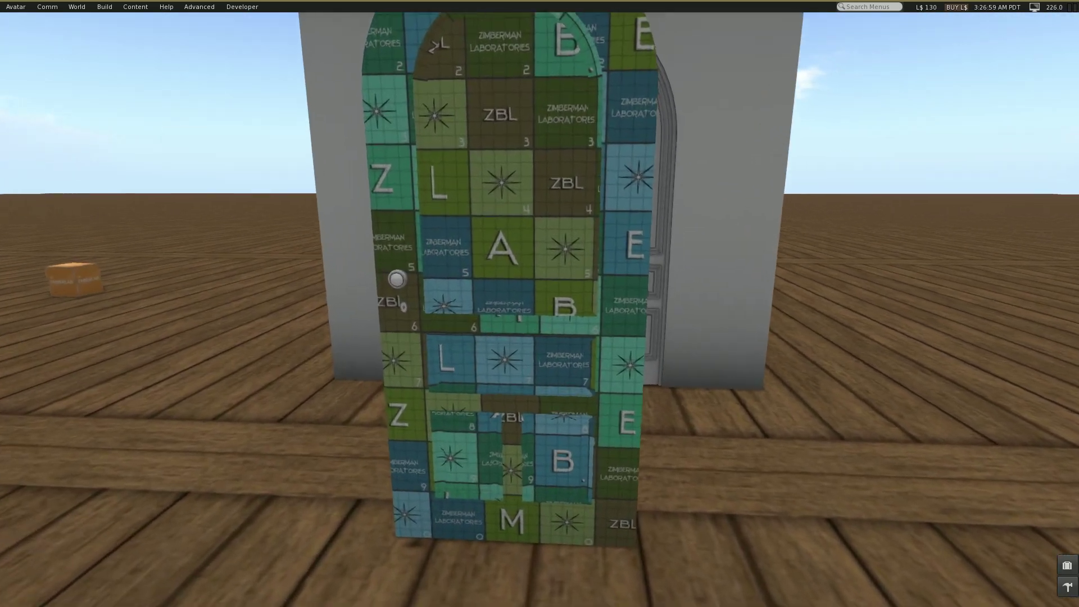
drag(510, 291, 518, 349)
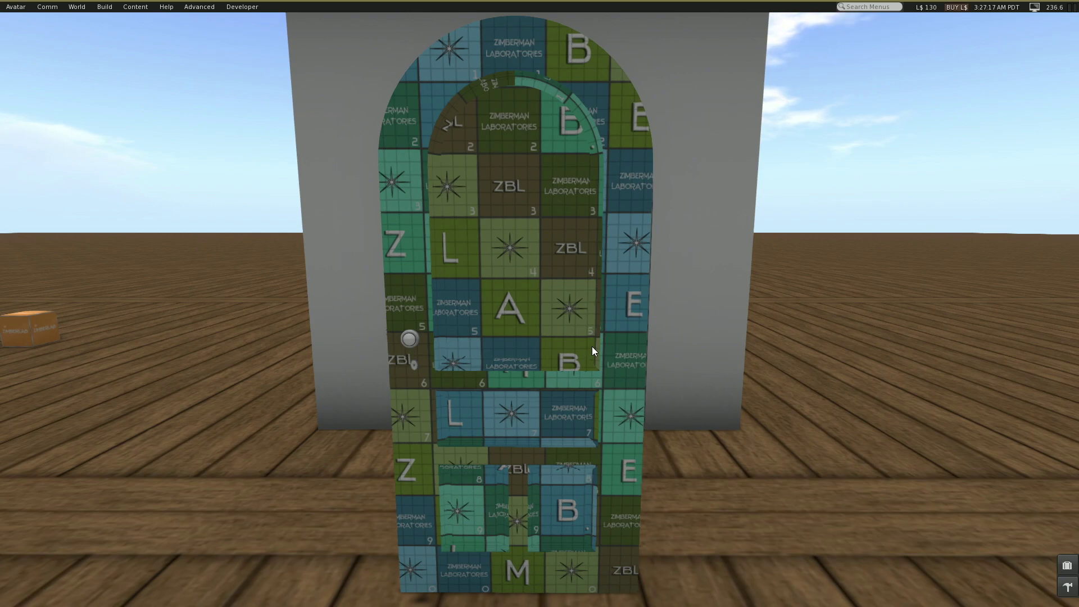
Step: Apply the ZimberLab UV Mapper texture from the inventory to the door's handle and lock plate
drag(410, 341, 410, 304)
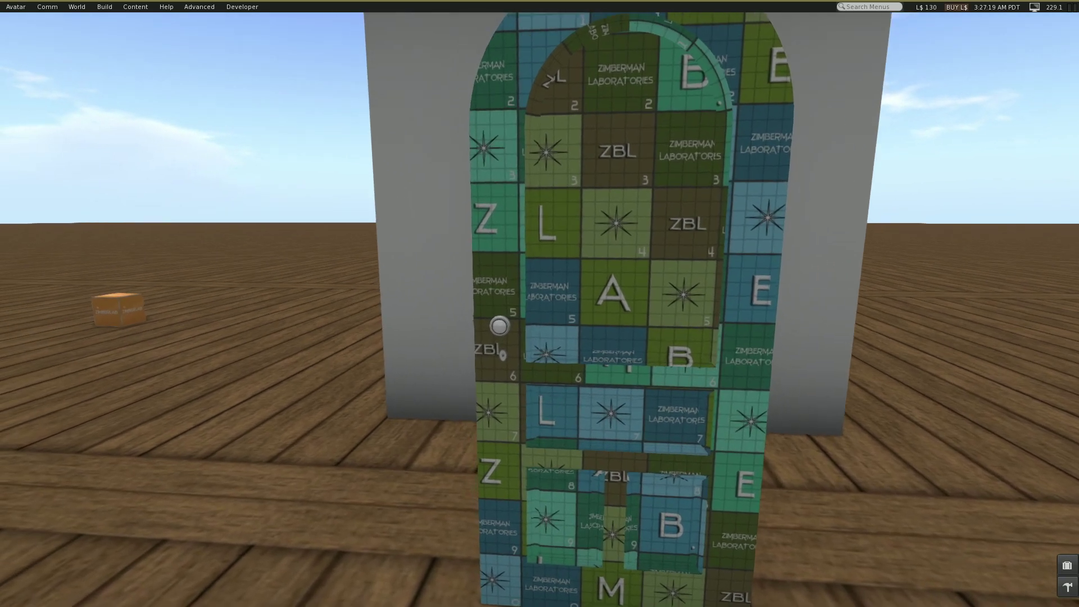
drag(499, 326, 585, 314)
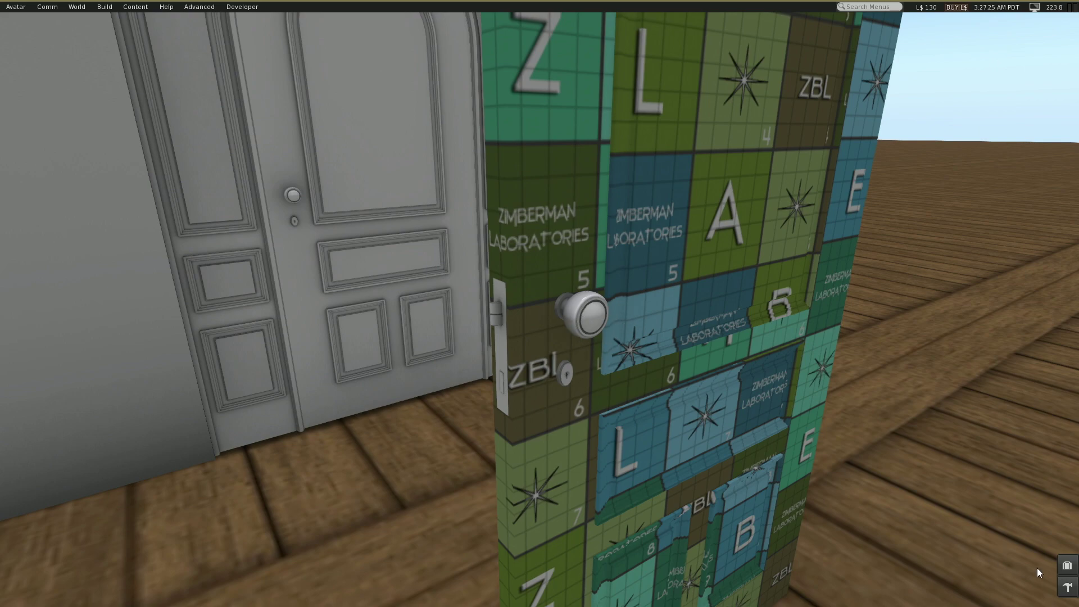
click(1064, 563)
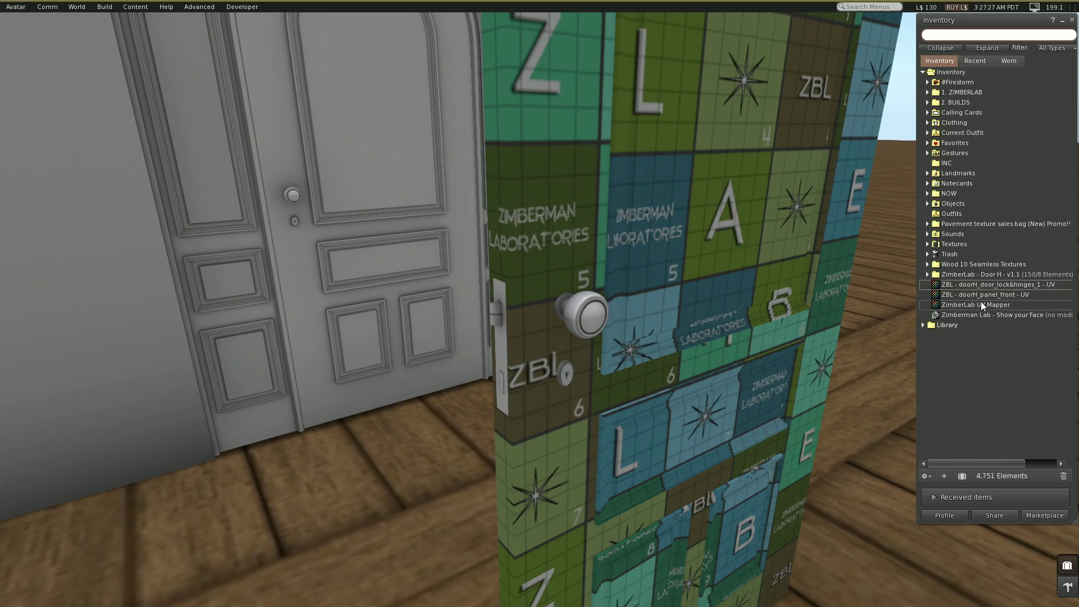
drag(980, 302, 586, 307)
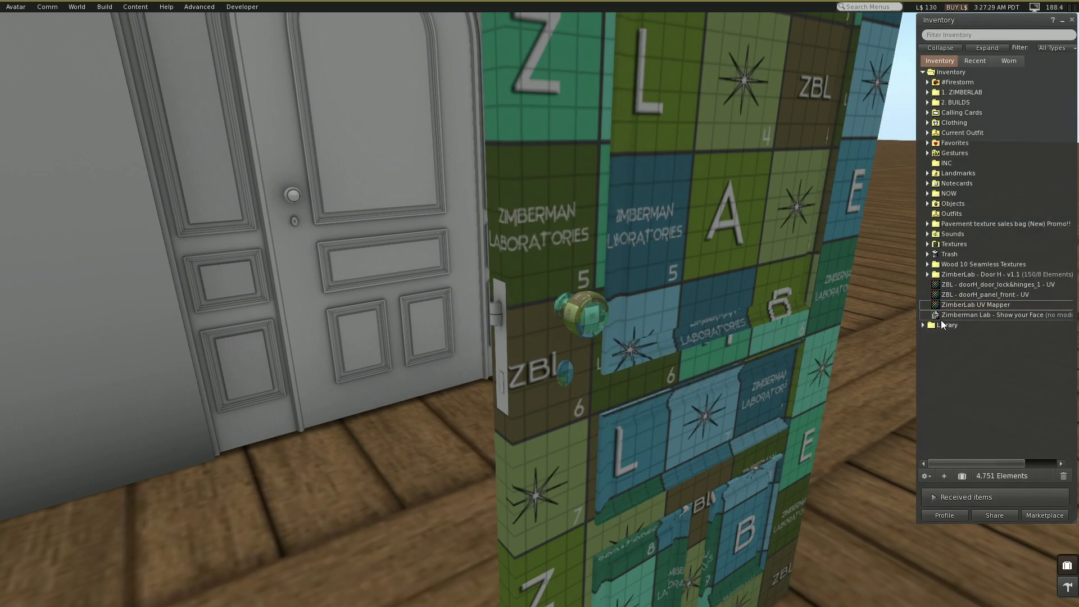
drag(974, 303, 495, 310)
drag(567, 348, 540, 327)
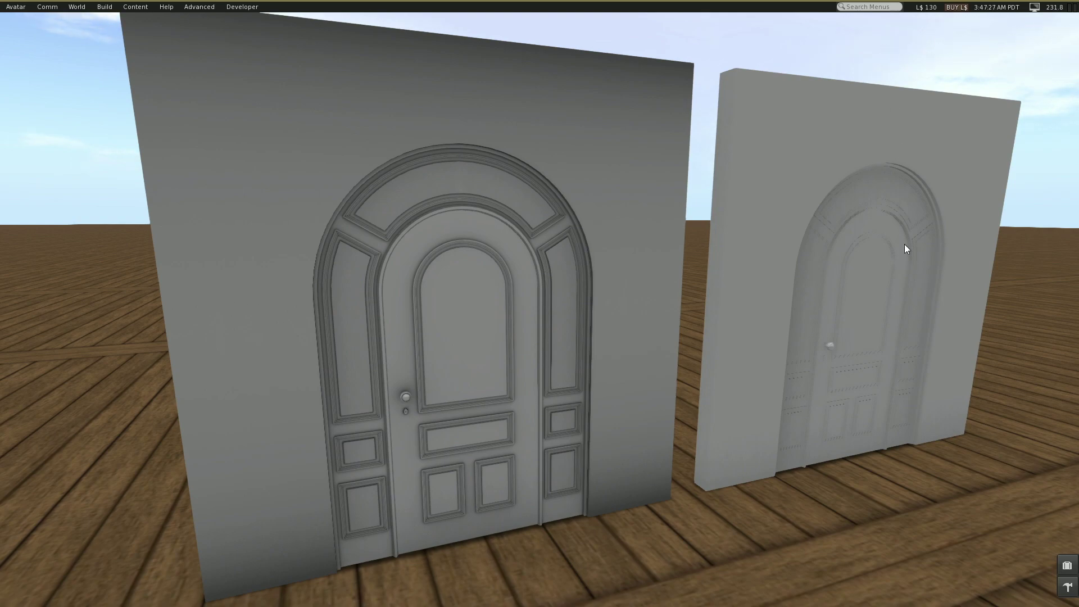
Step: Preview the ZBL - doorH_panel_h1_front - AO texture beside the inventory, and close both the preview and the inventory
click(1068, 565)
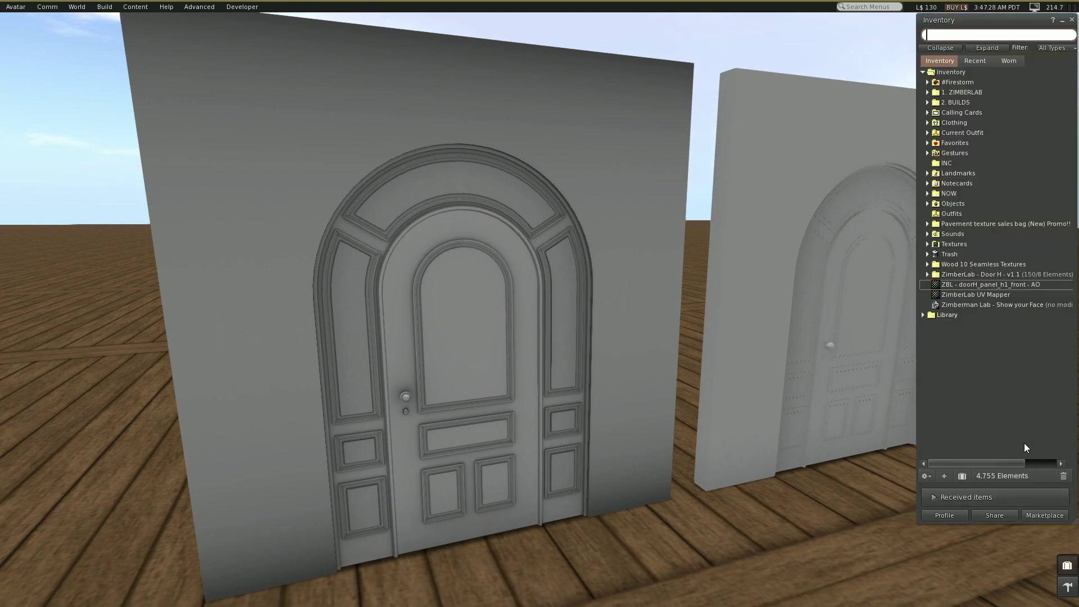
double_click(1006, 286)
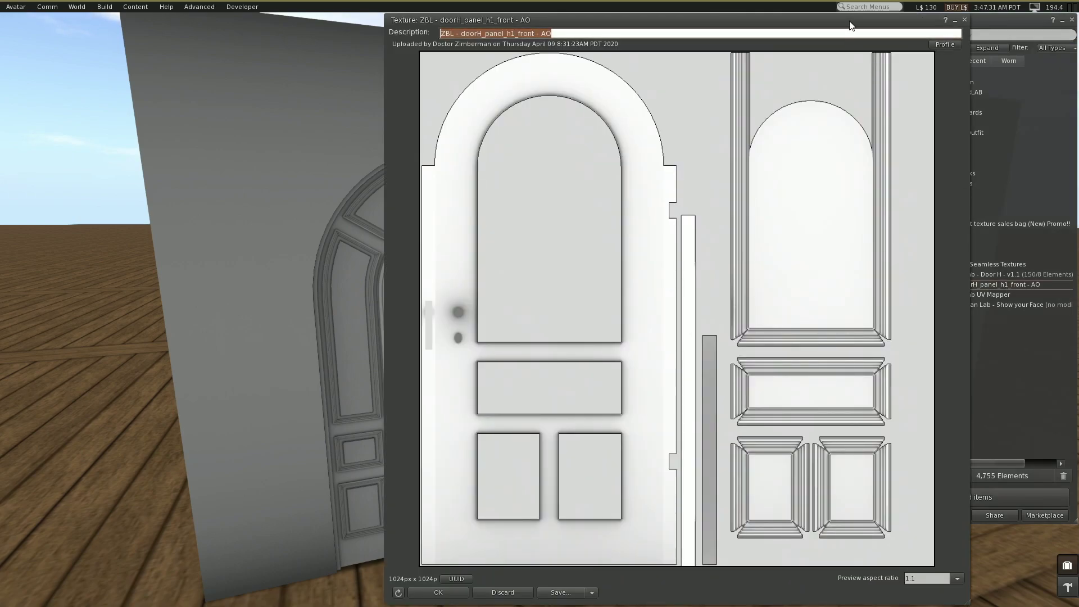
drag(852, 20, 609, 26)
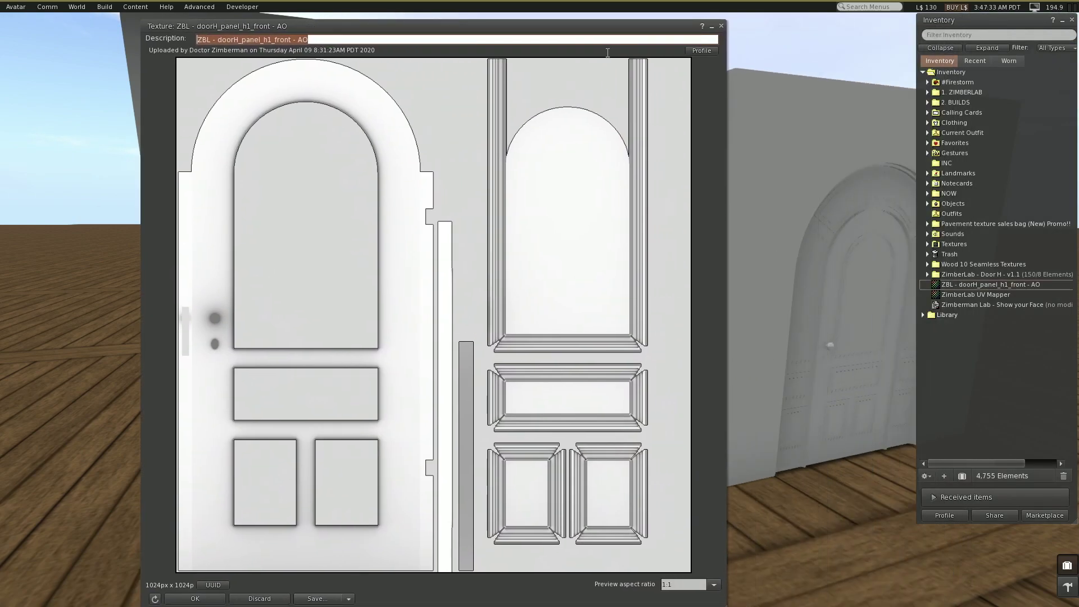
click(721, 25)
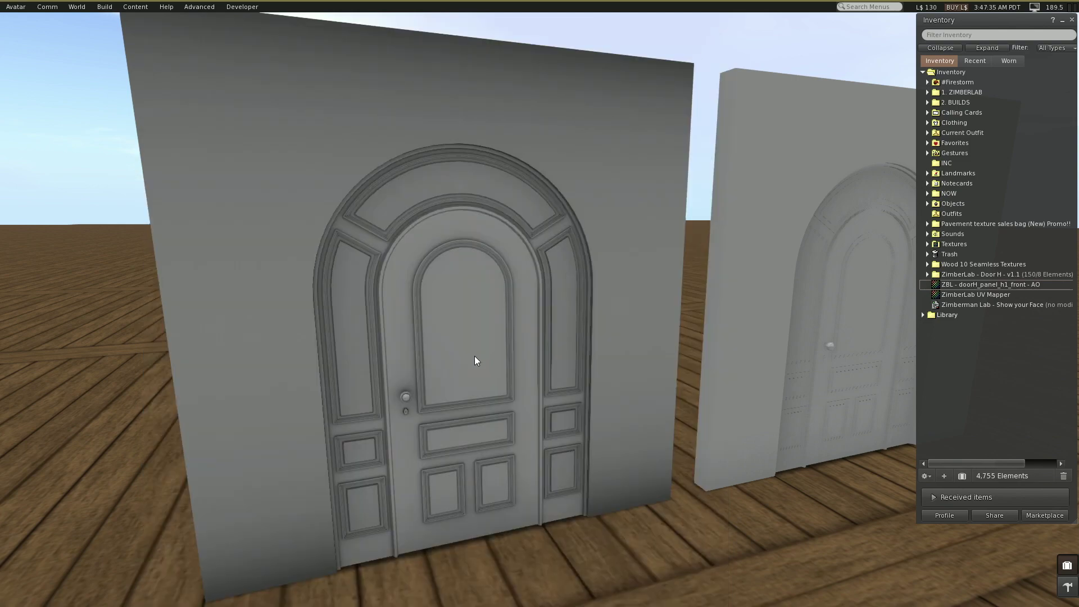
click(1072, 20)
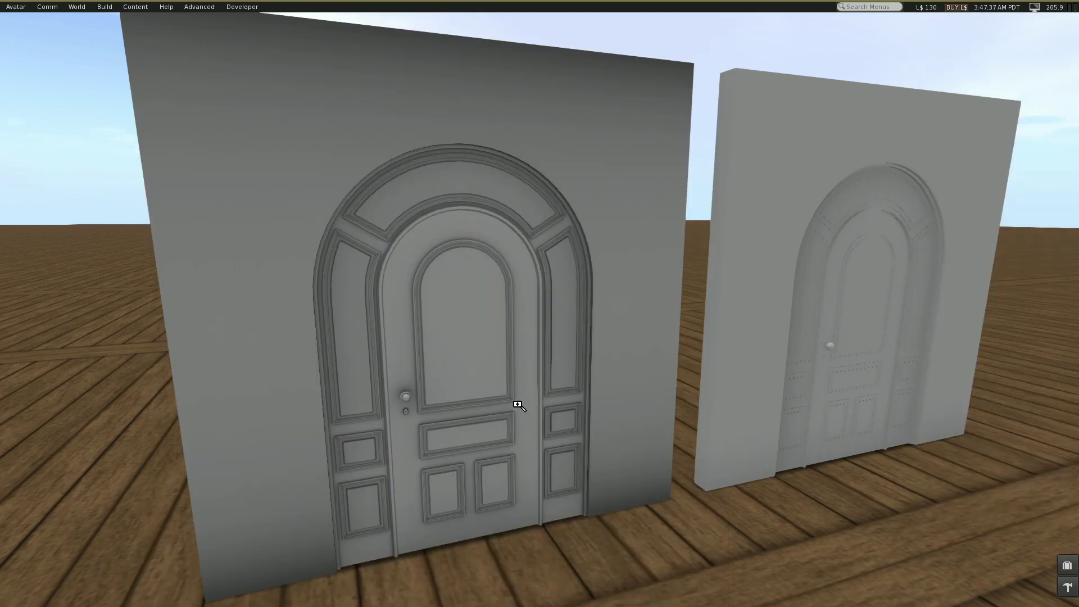
Step: Compare the shaded AO-textured door with the plain untextured door from several angles
drag(476, 420, 537, 322)
drag(529, 267, 576, 330)
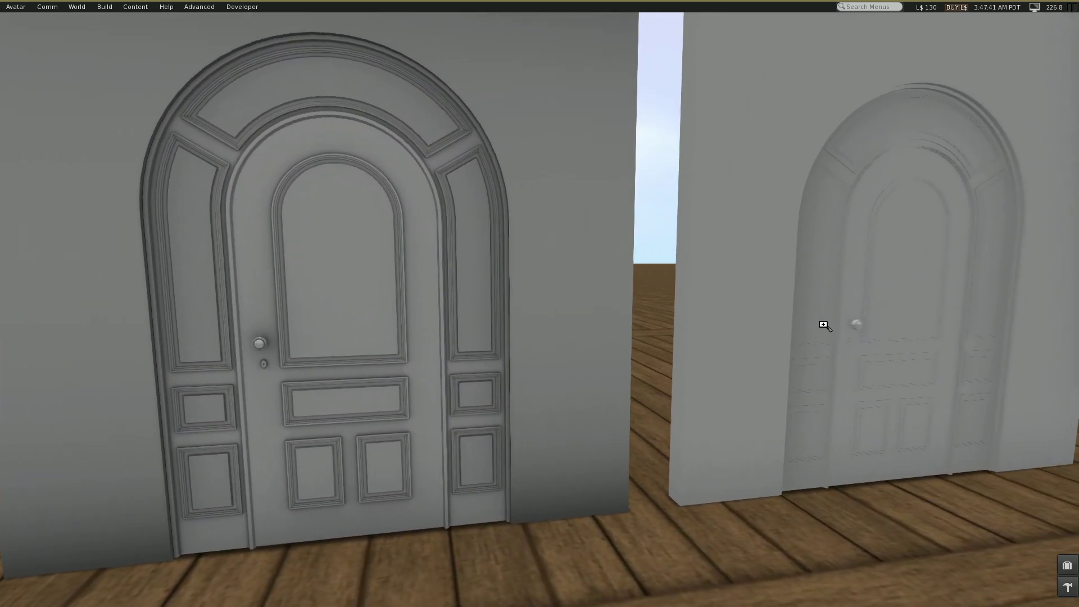
drag(824, 325, 640, 218)
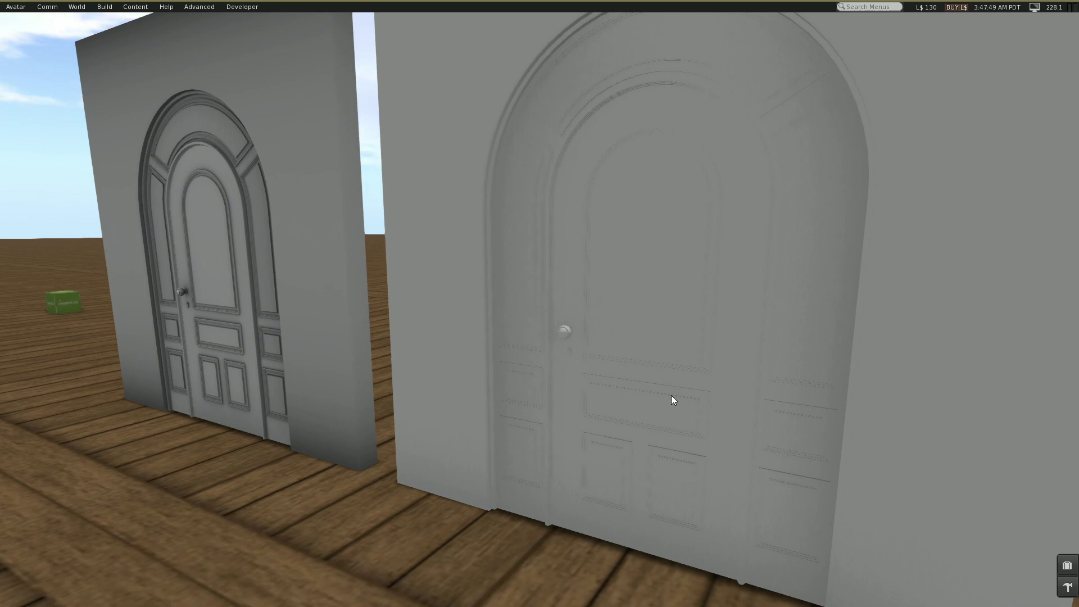
drag(259, 302, 343, 302)
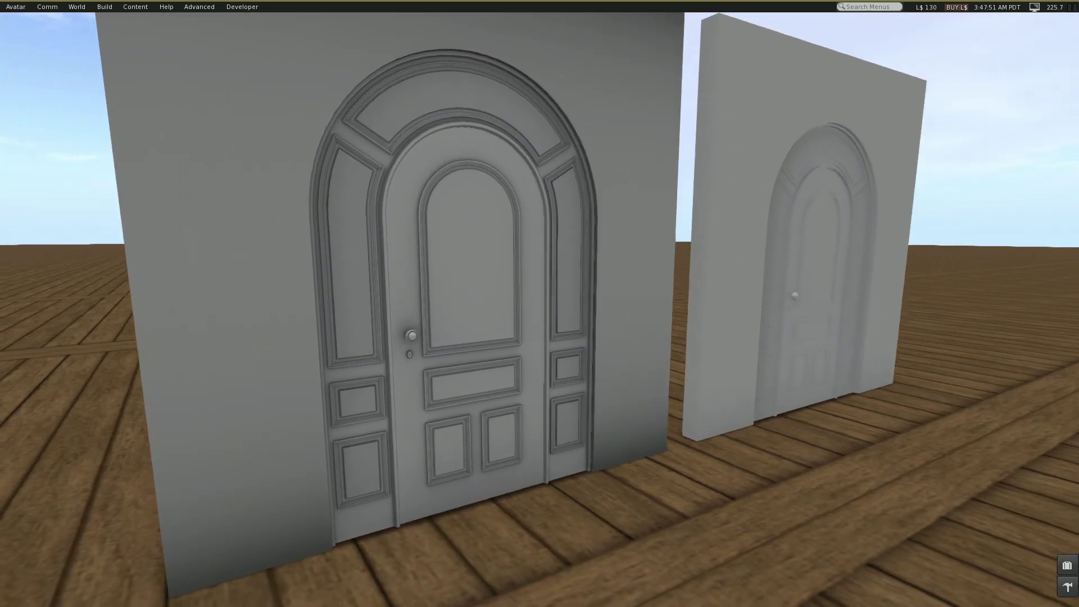
drag(540, 304, 540, 327)
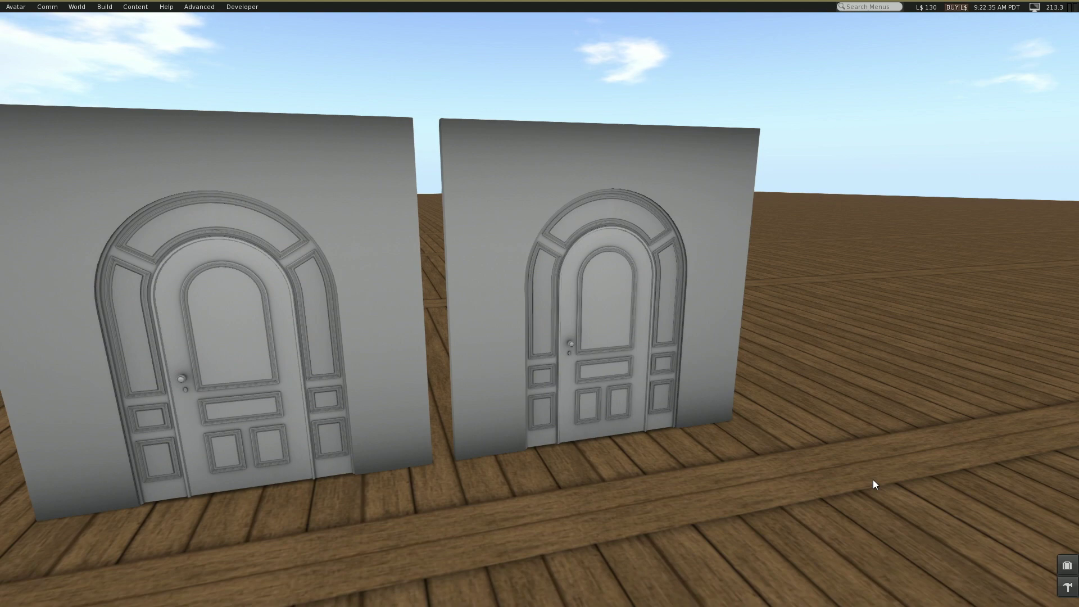
Step: Preview the Wood 1+ and Wood 4+ textures from the inventory, closing each preview
click(1067, 566)
double_click(956, 285)
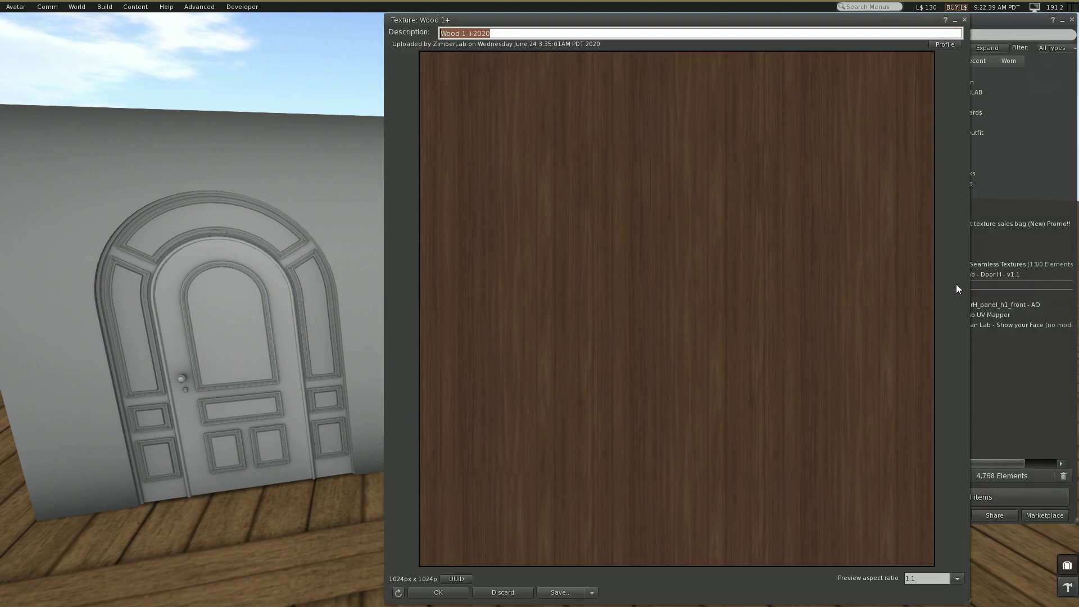
key(ctrl+w)
double_click(955, 296)
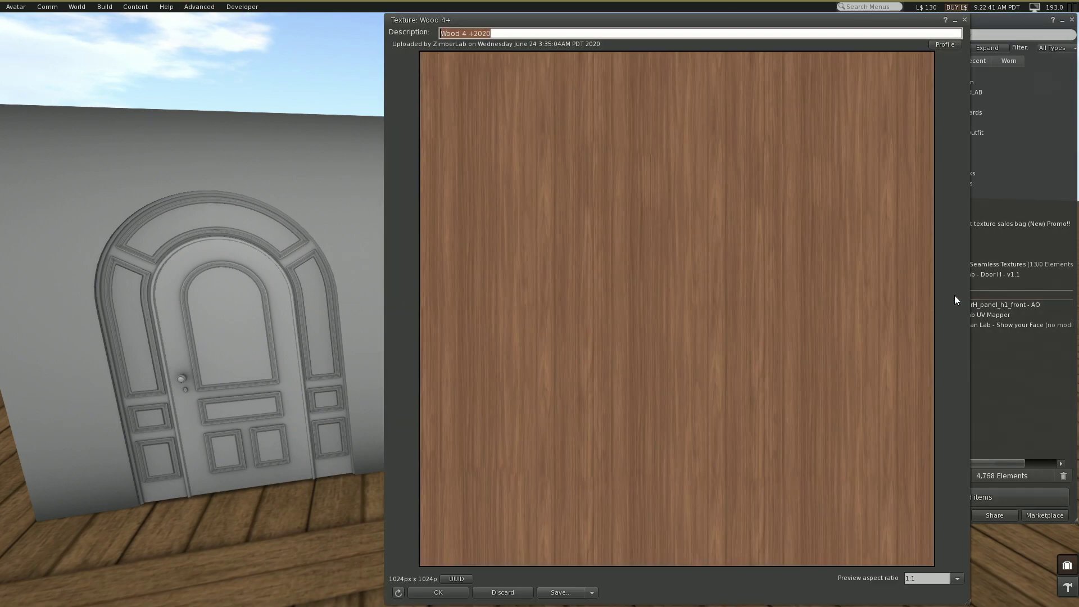
key(ctrl+w)
Step: Apply Wood 1+ to the second door's body and Wood 4+ to its inset panels, and inspect the result up close
alt+drag(603, 334, 540, 261)
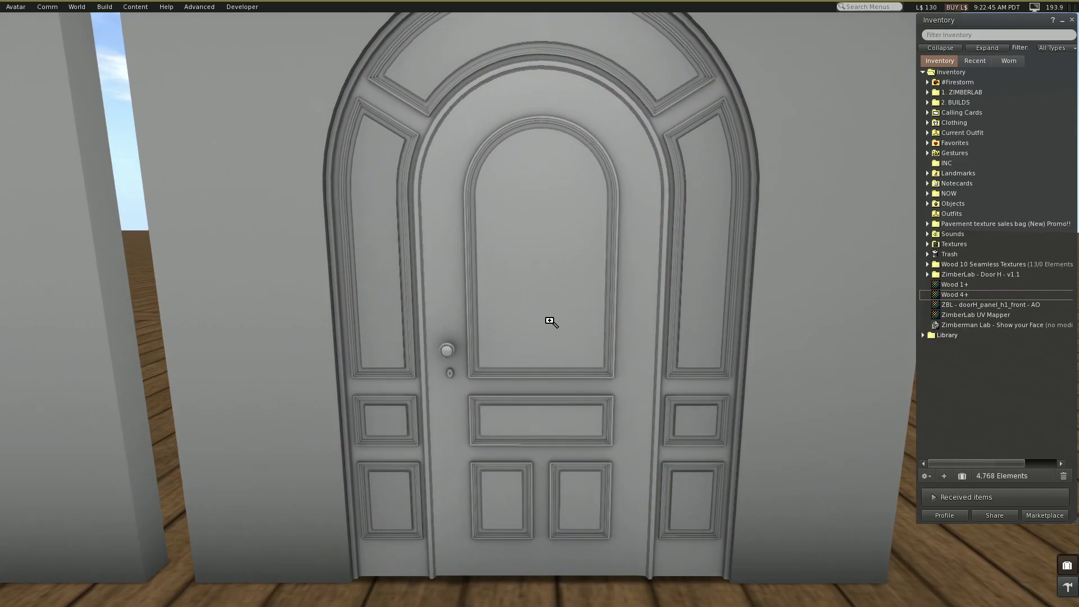
click(948, 283)
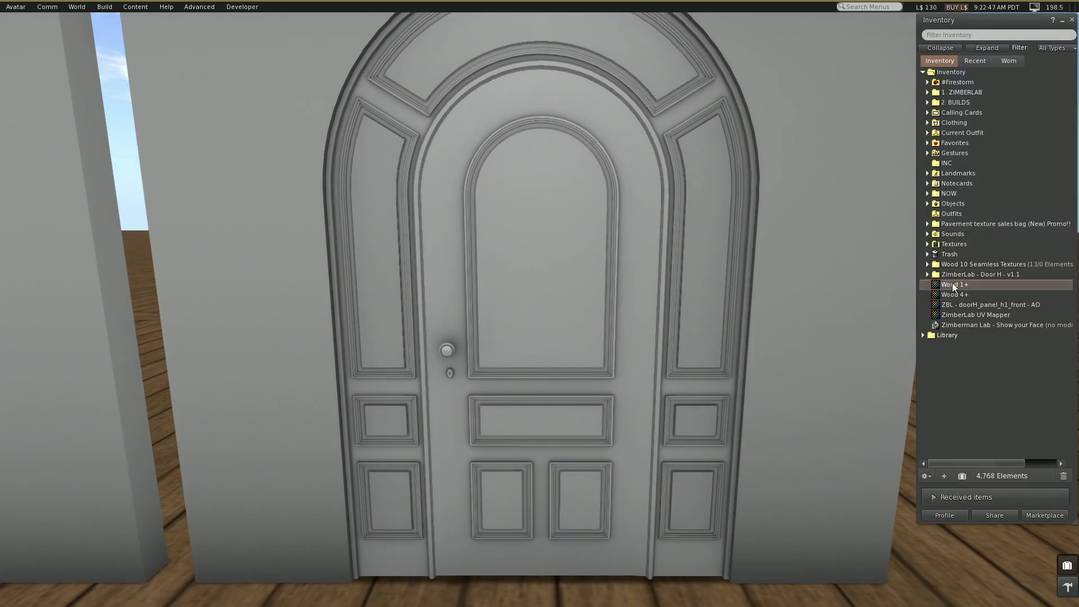
drag(952, 282, 631, 219)
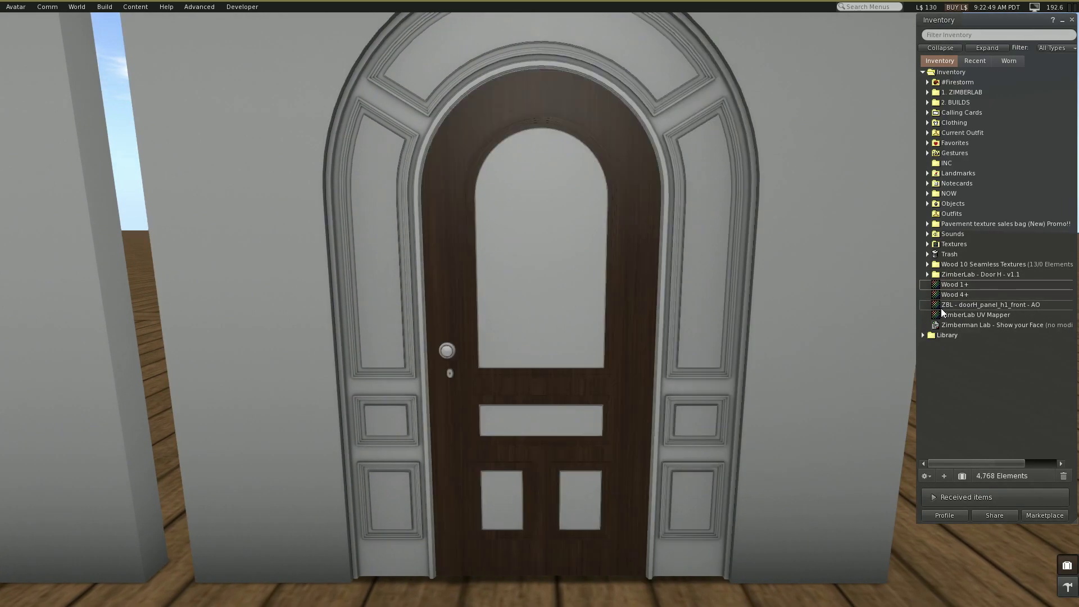
drag(958, 294, 550, 278)
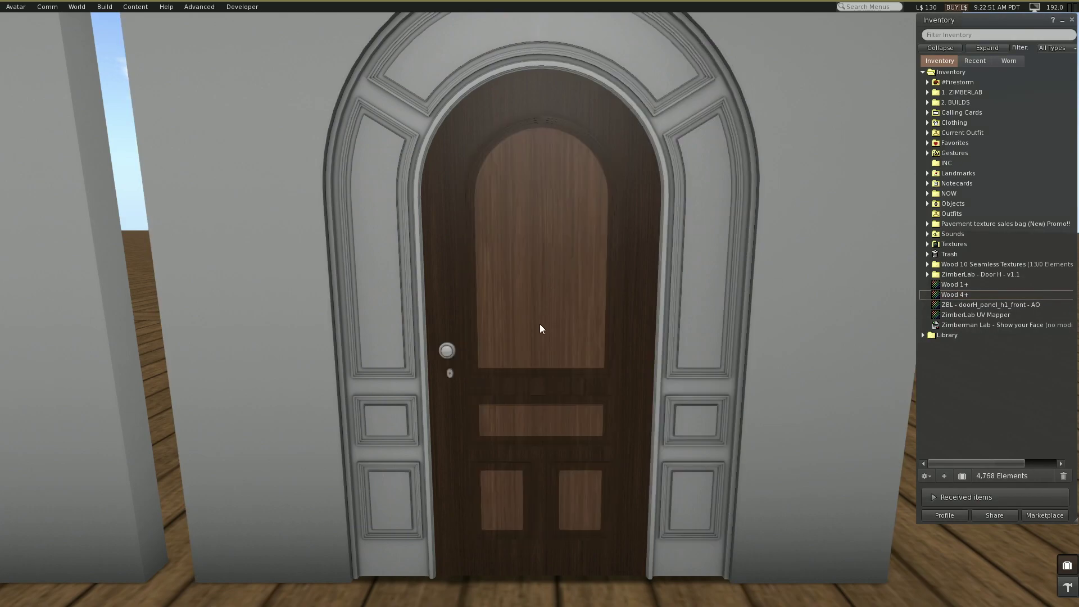
alt+drag(540, 324, 495, 287)
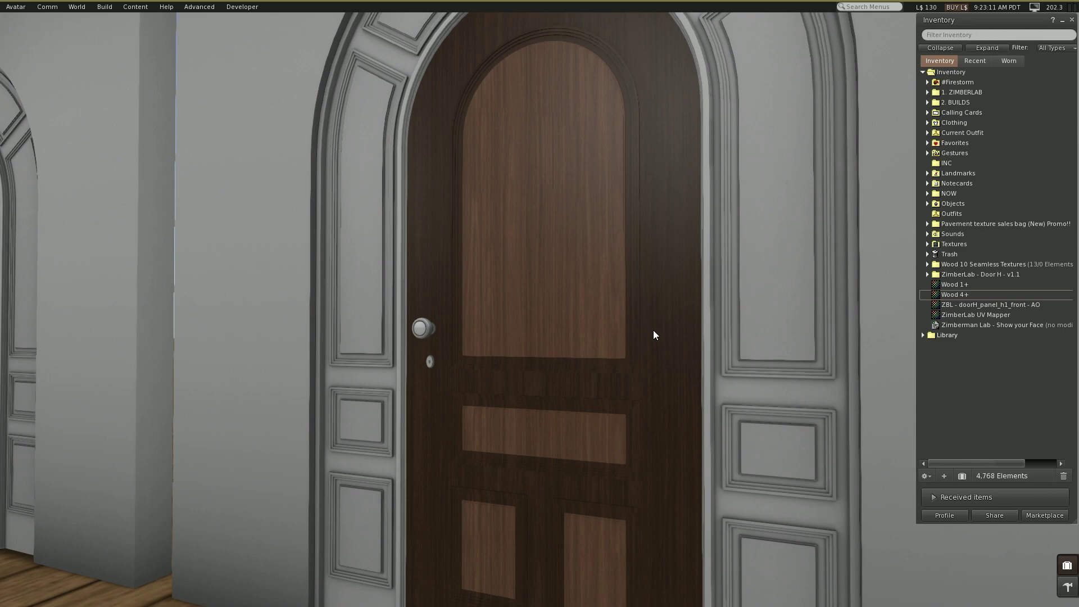
Step: Save the Wood 1+ and Wood 4+ textures as Targa files in the # UPLOAD folder
double_click(949, 285)
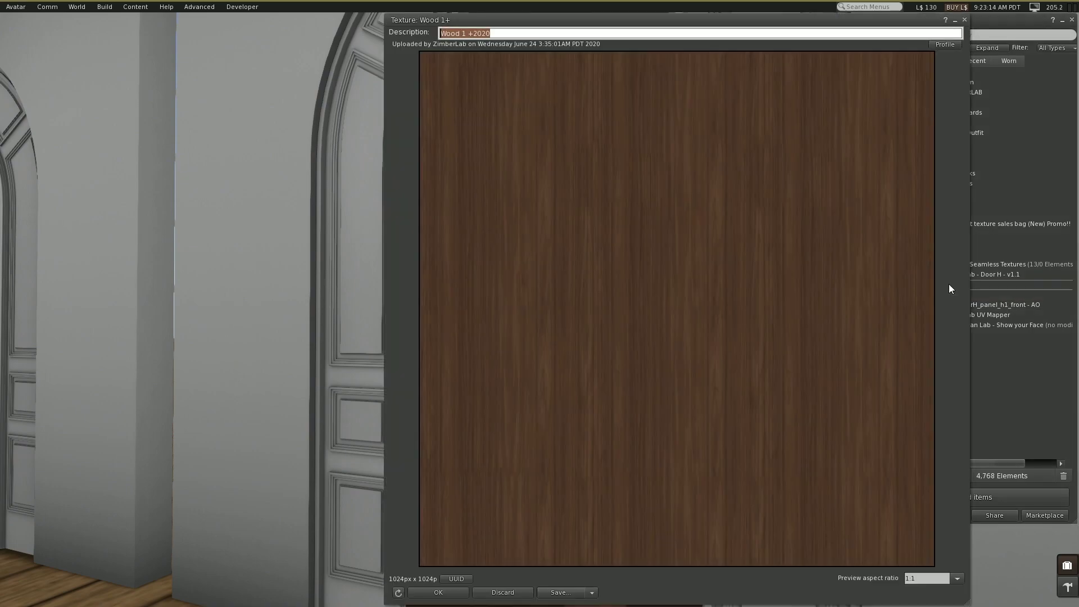
click(559, 592)
key(Return)
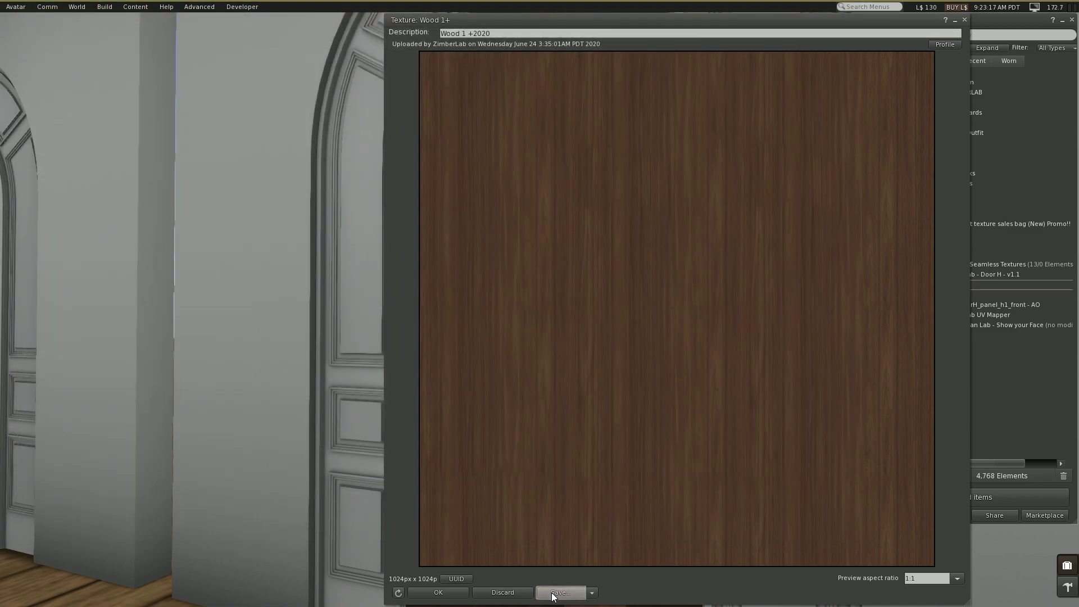
click(965, 20)
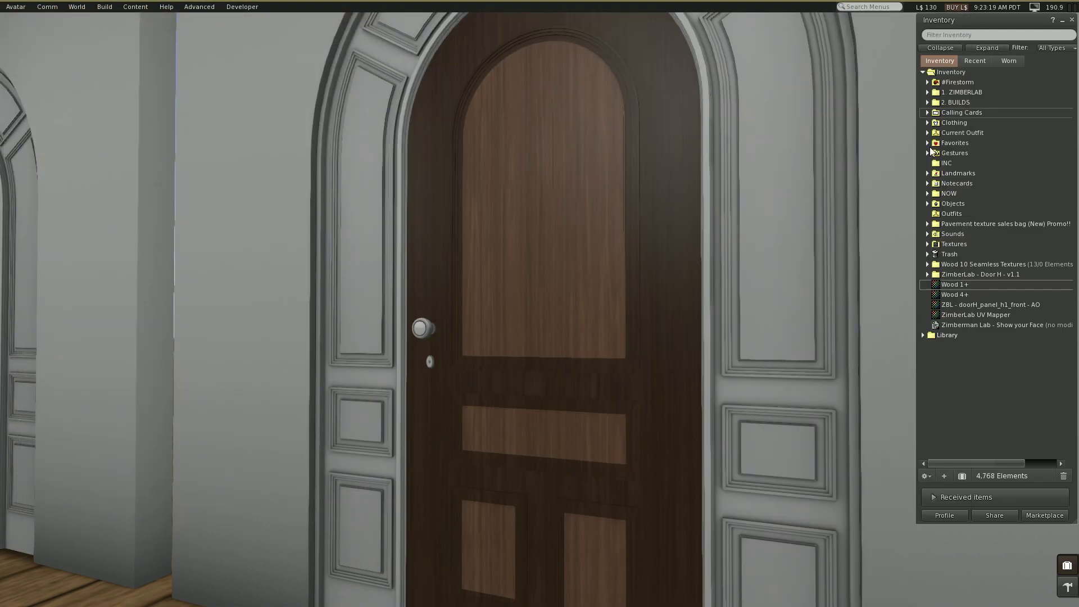
double_click(949, 294)
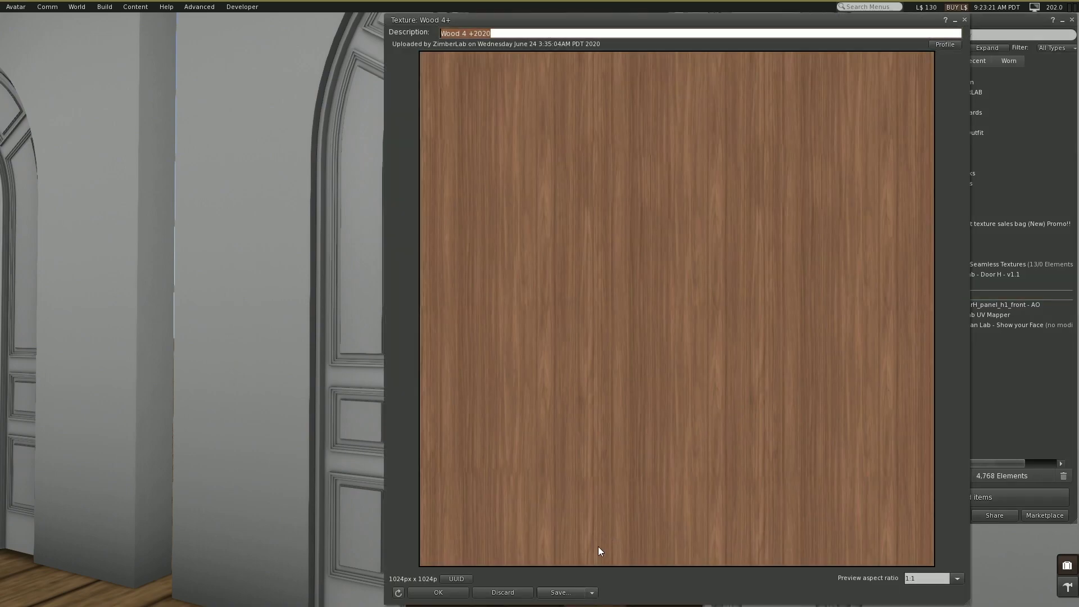
click(559, 592)
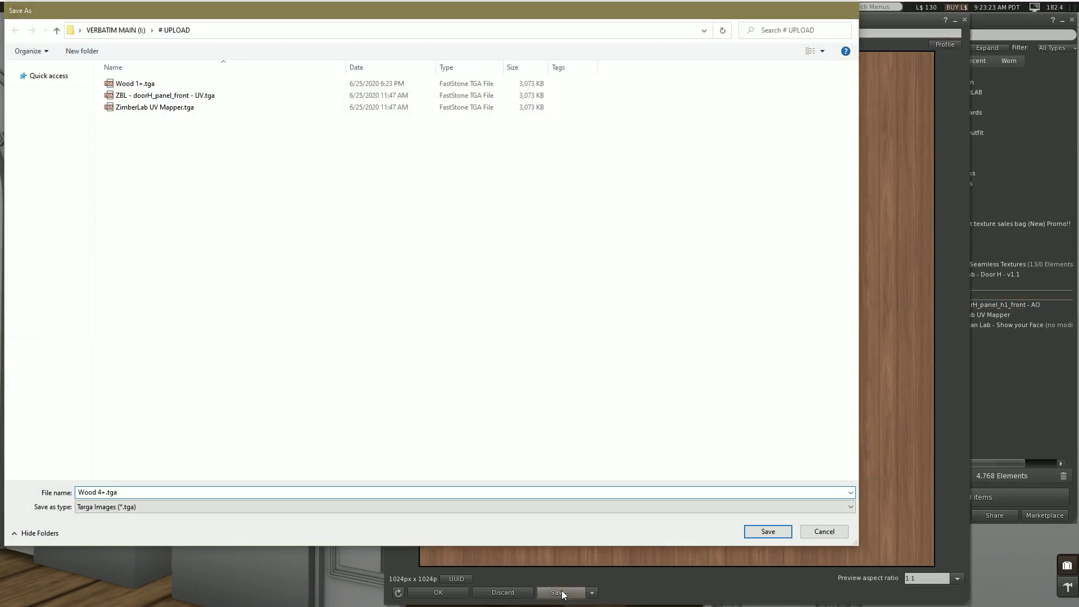
key(Return)
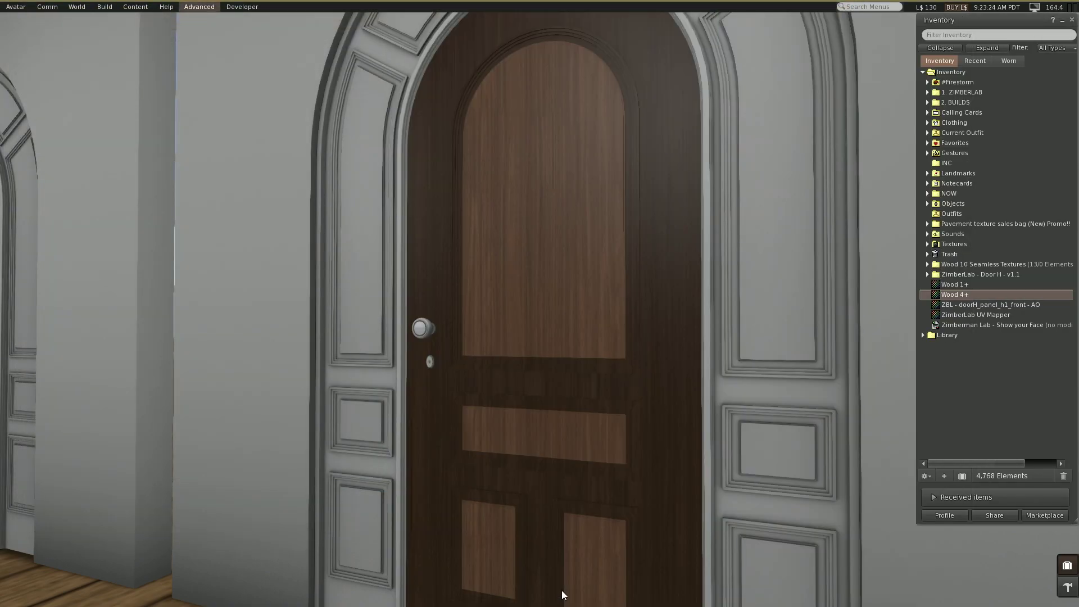
Step: Edit the other AO-textured door, select only the front face of its body, and show that face's texture settings
drag(482, 433, 478, 321)
drag(292, 332, 292, 304)
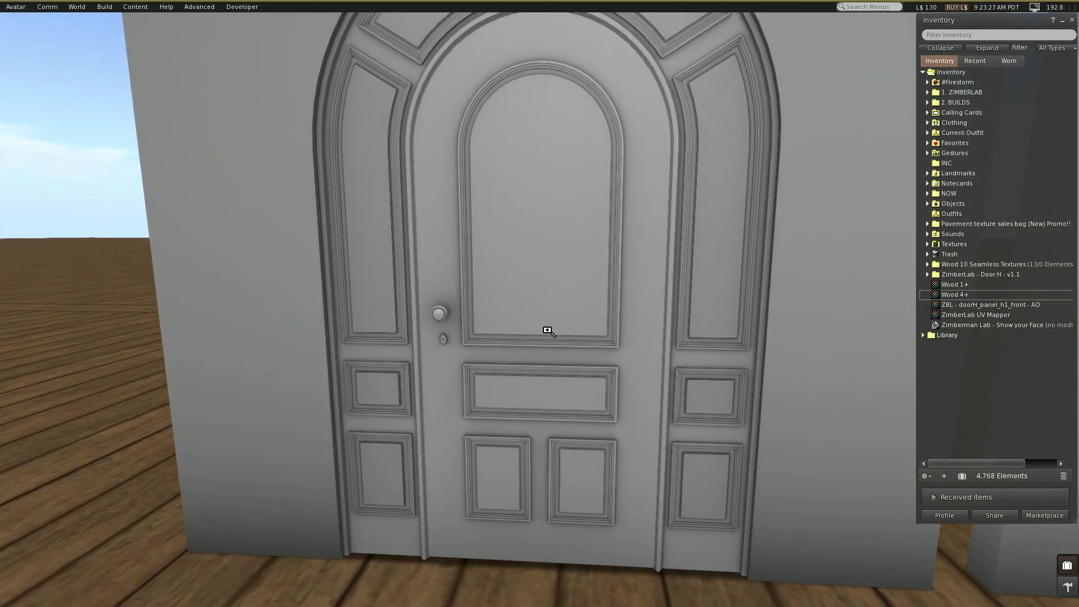
right_click(562, 310)
click(581, 329)
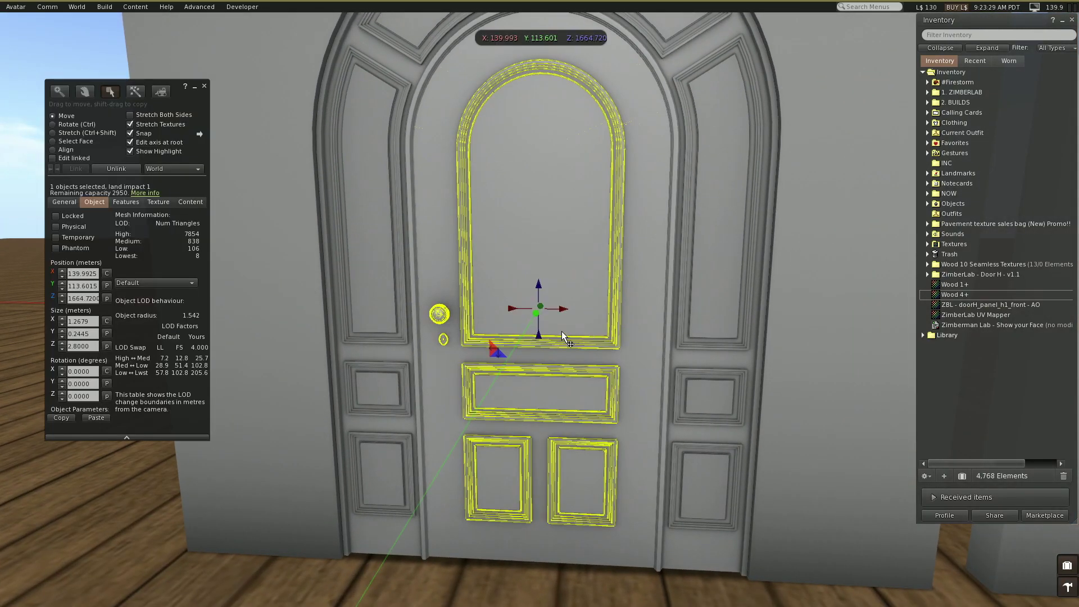
click(84, 141)
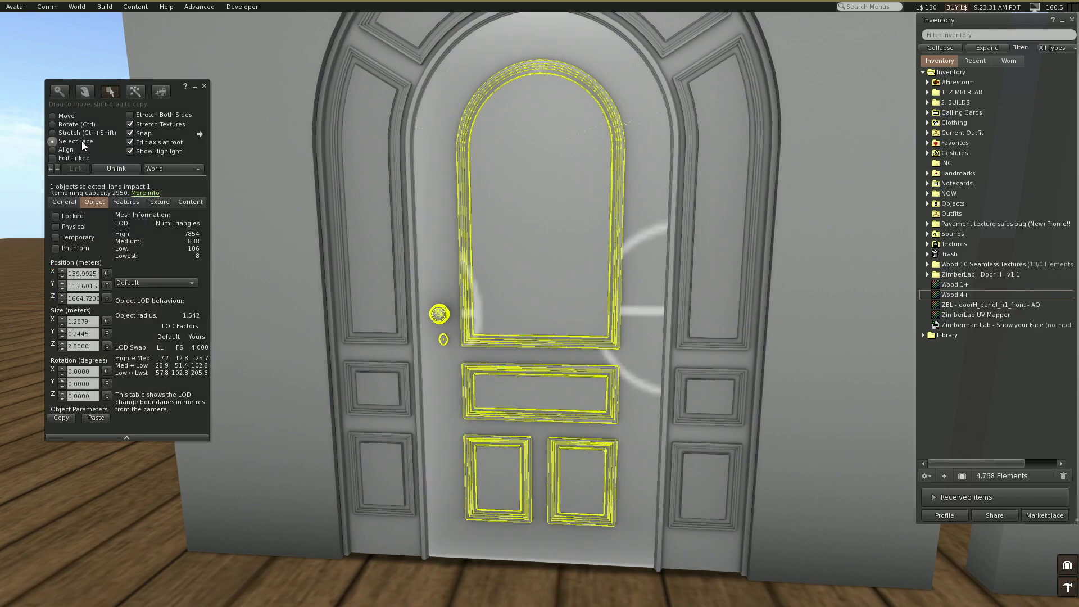
click(433, 236)
click(159, 202)
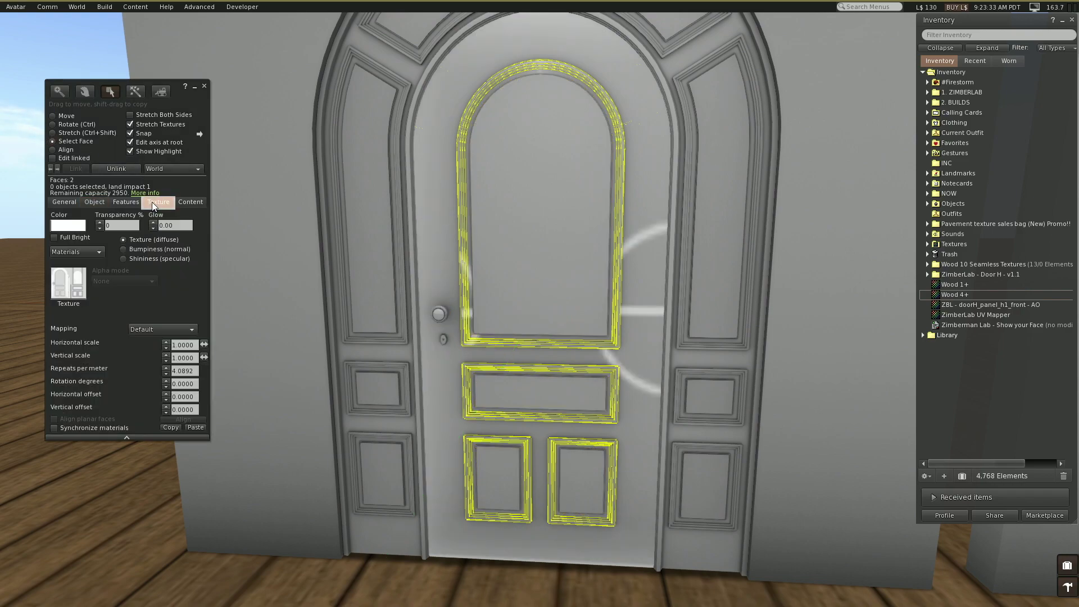
Step: Locate the face's ZBL - doorH_panel_h1_front - AO texture in an enlarged texture picker and save it as a Targa file in # UPLOAD
click(68, 284)
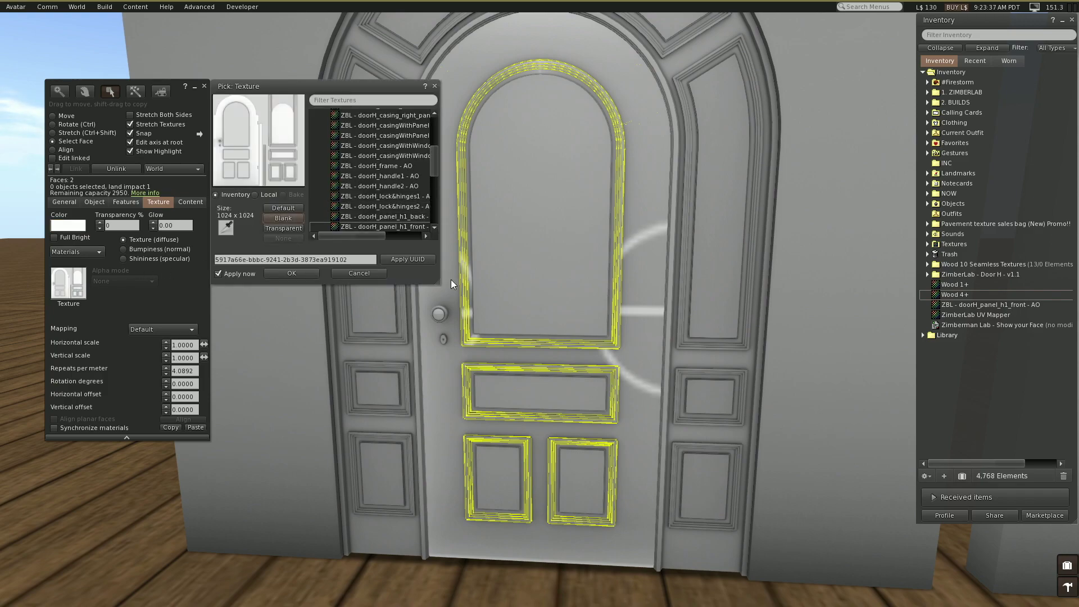
drag(439, 285, 542, 369)
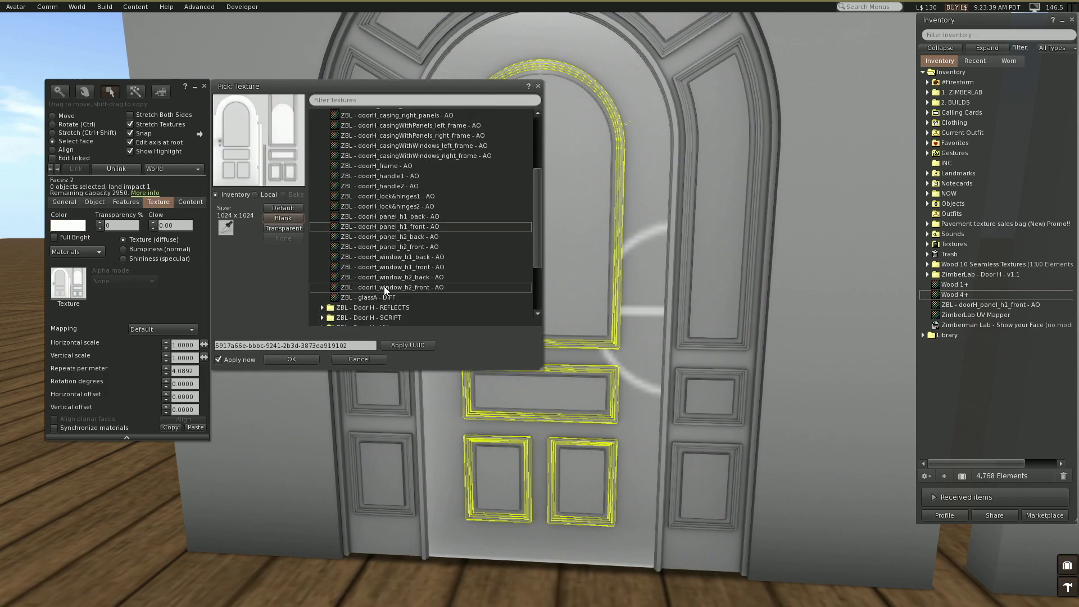
double_click(391, 226)
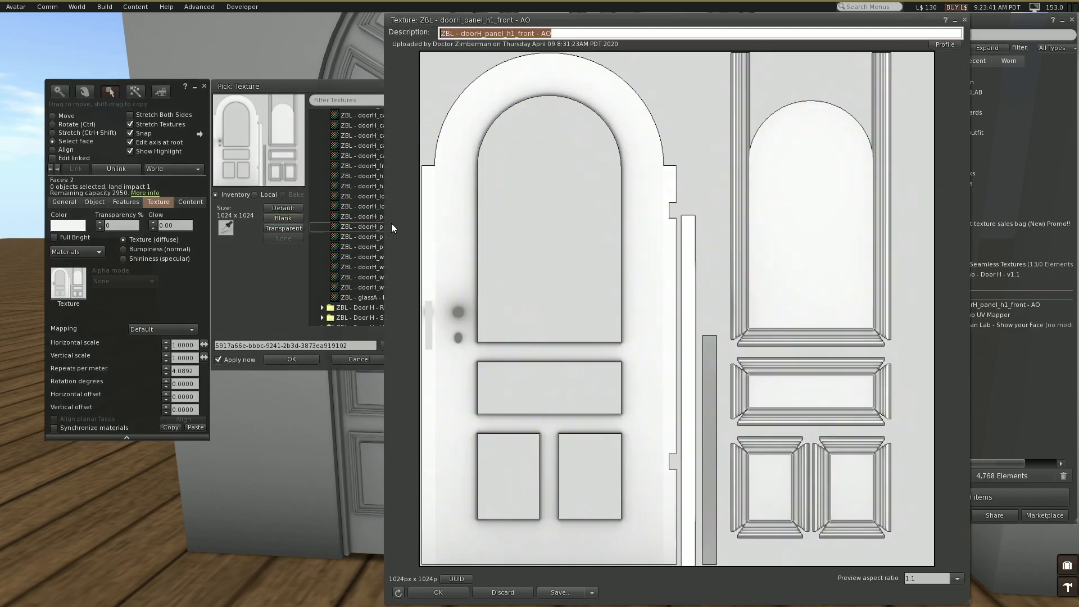
click(560, 592)
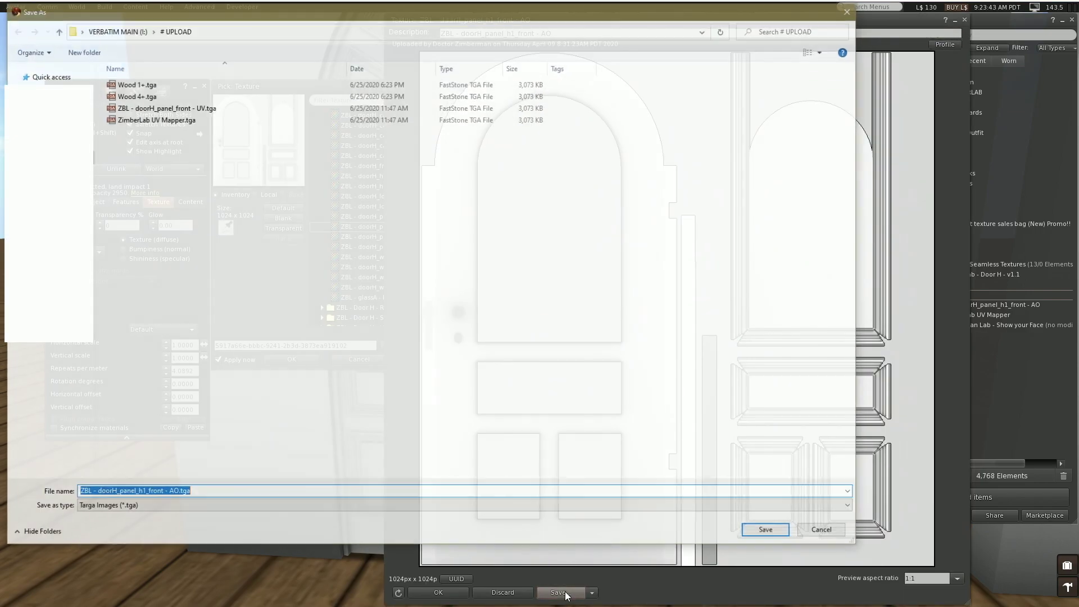
key(Return)
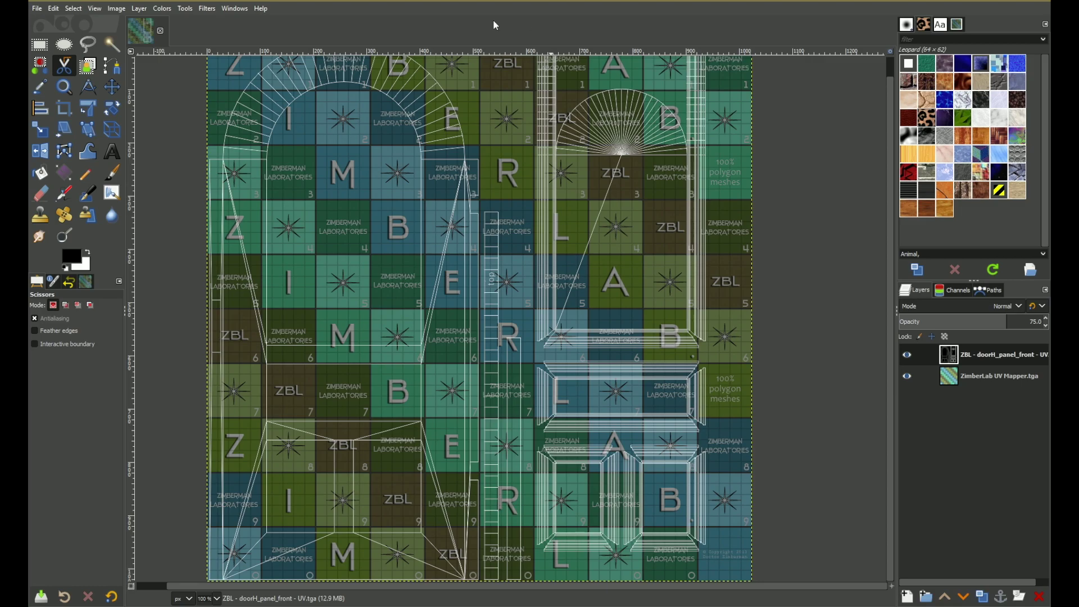
Step: In GIMP, open Wood 1+.tga, Wood 4+.tga and ZBL - doorH_panel_h1_front - AO.tga from # UPLOAD as layers of the current image
click(37, 9)
click(67, 61)
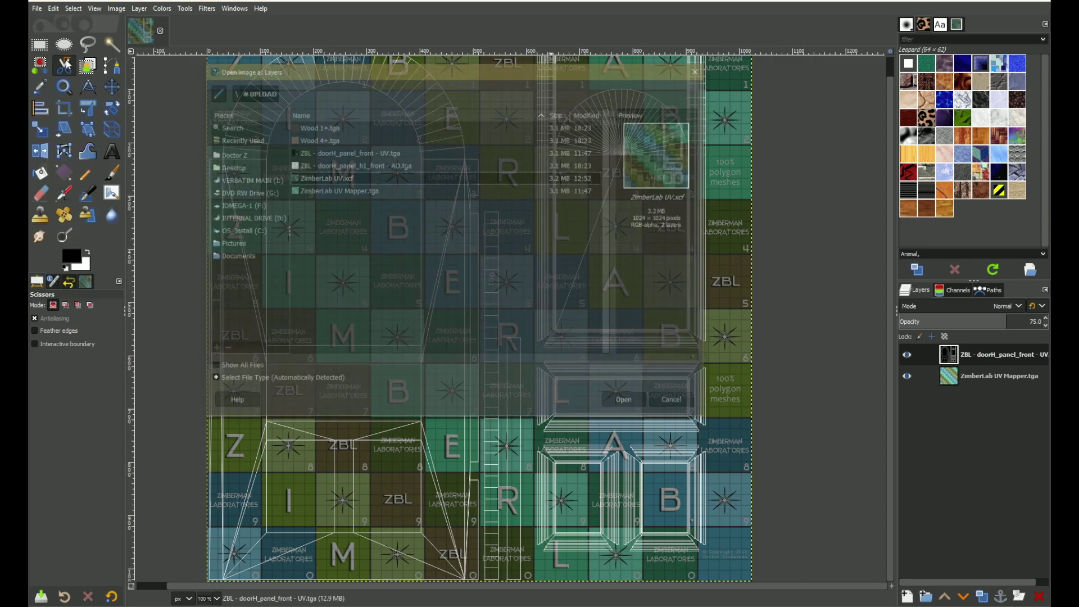
click(335, 127)
click(330, 140)
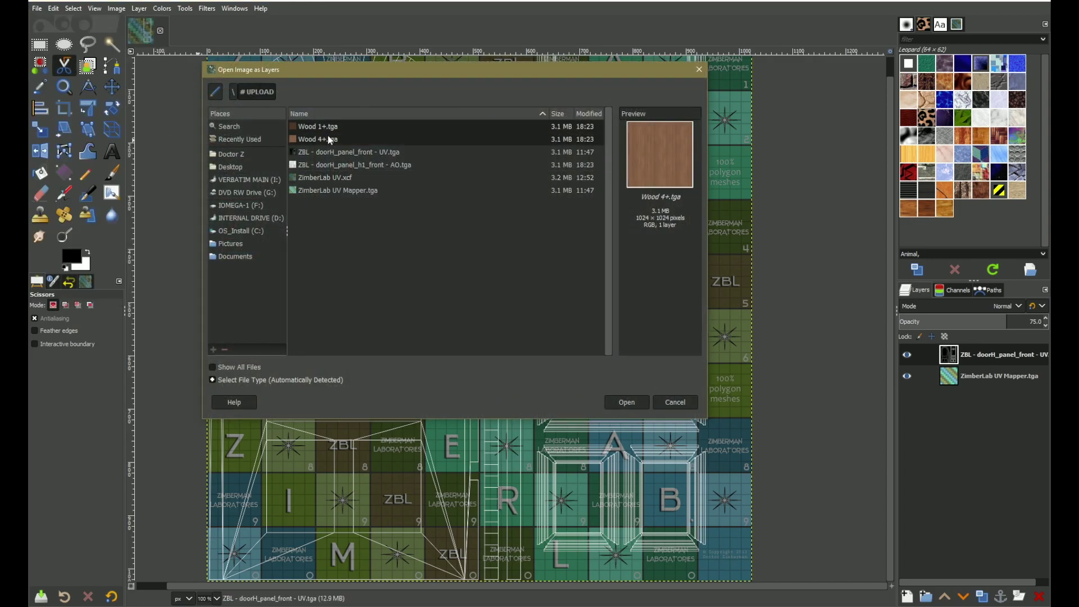
click(366, 165)
click(626, 402)
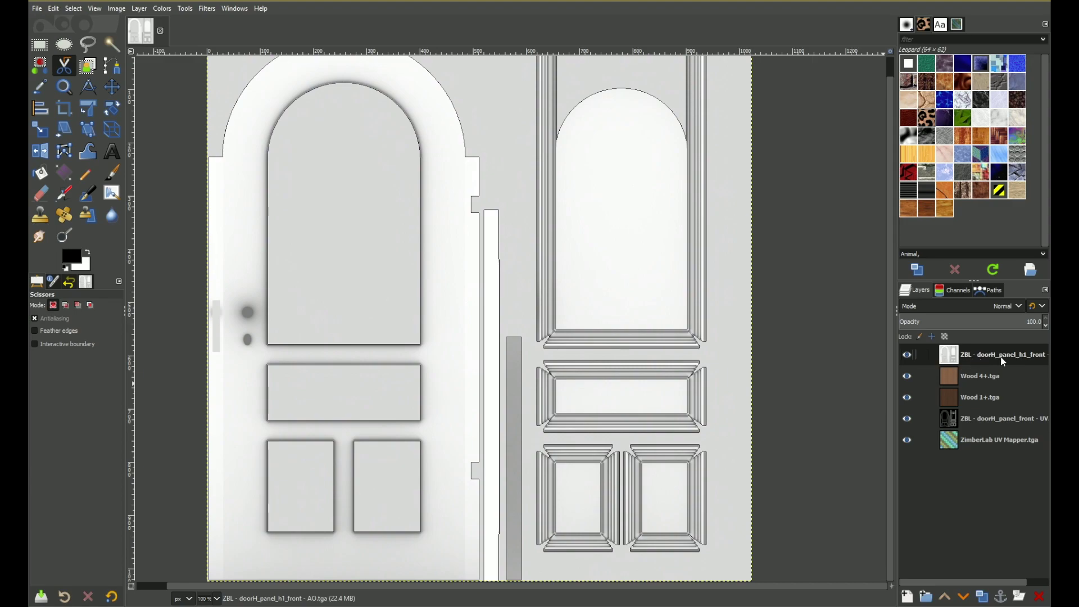
Step: Keep the AO layer at the top of the layer stack and set its blend mode to Multiply
click(947, 600)
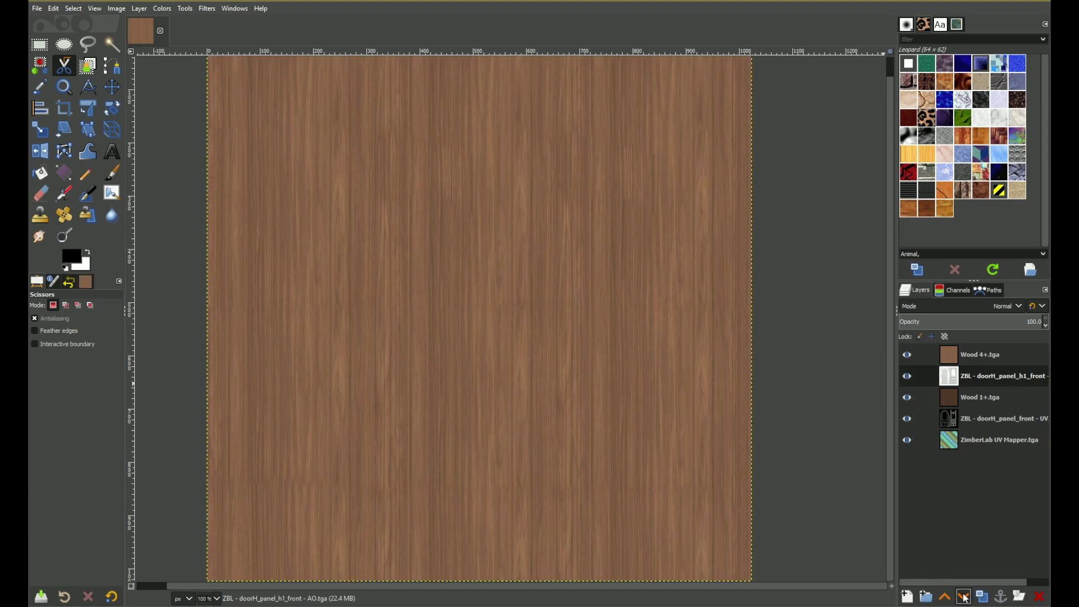
click(945, 597)
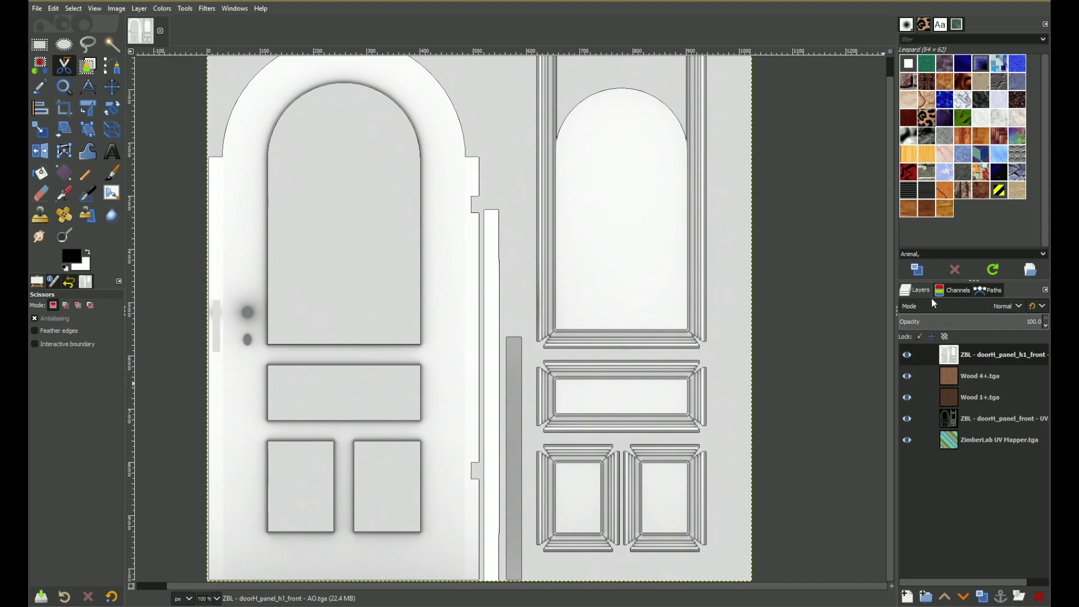
click(961, 307)
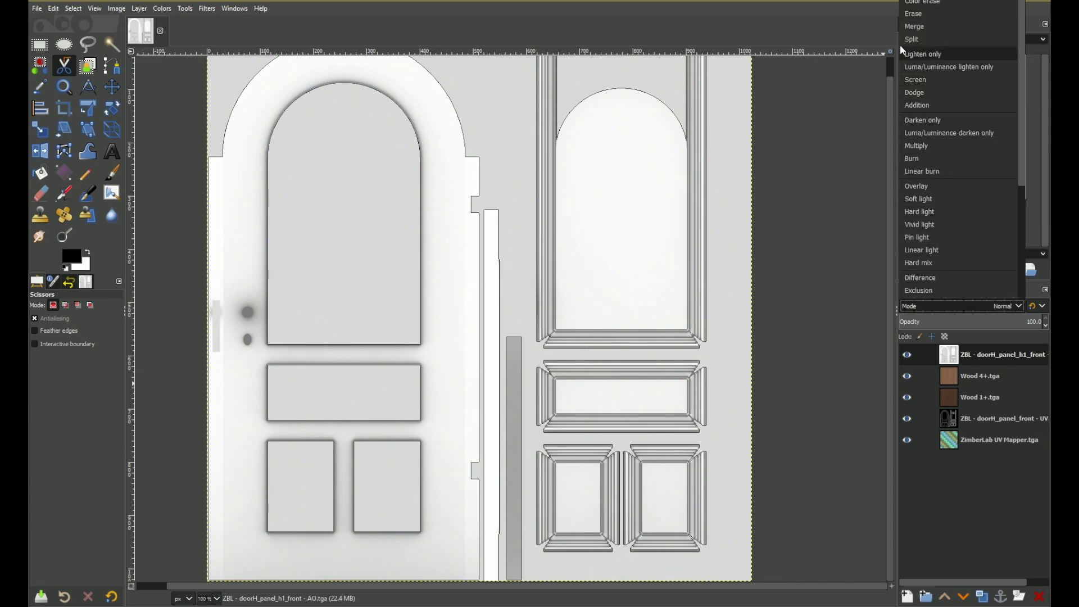
click(920, 146)
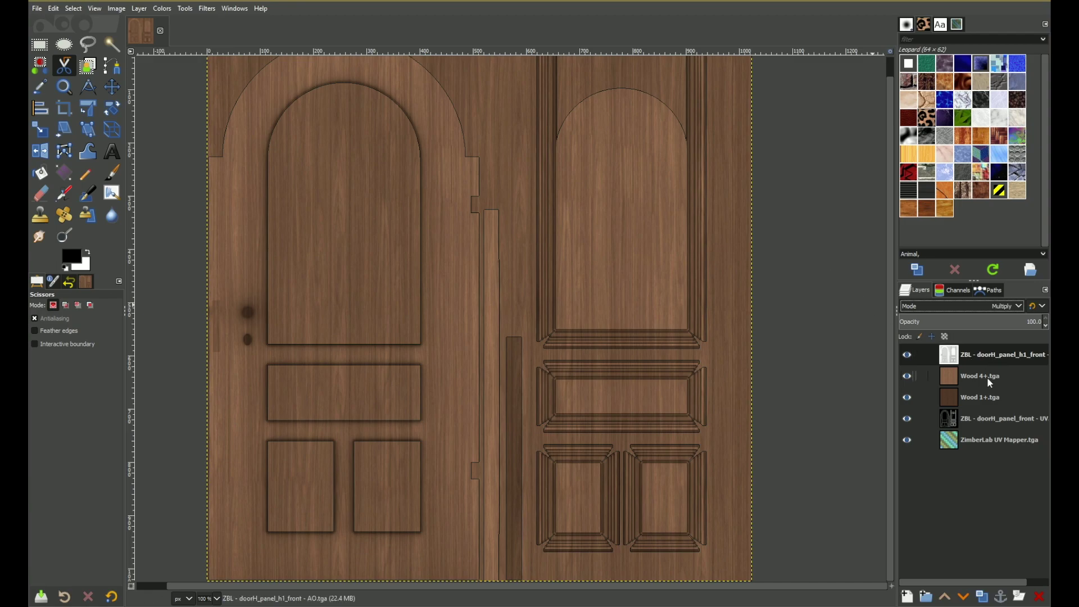
Step: Hide the Wood 4+.tga layer and export the image to # UPLOAD as Wood 1+ exp.tga with RLE compression
click(907, 376)
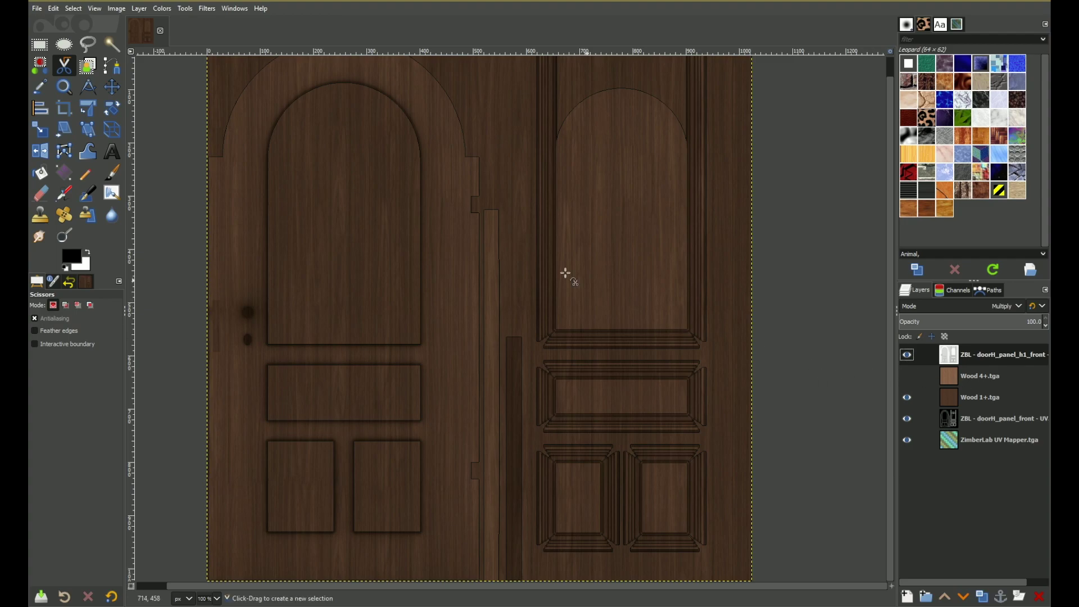
click(38, 10)
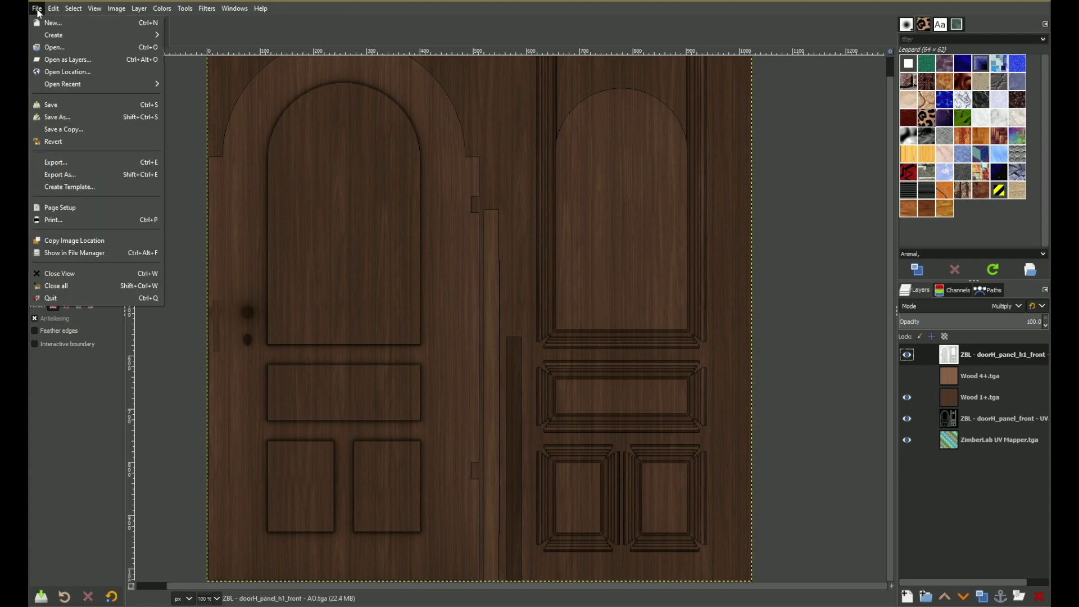
click(63, 174)
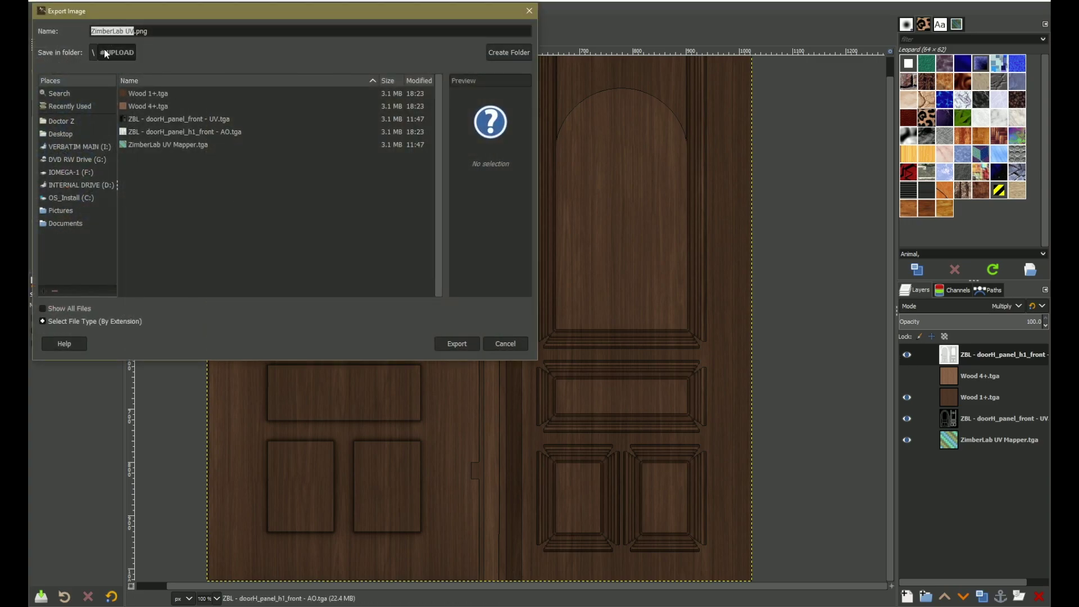
click(152, 92)
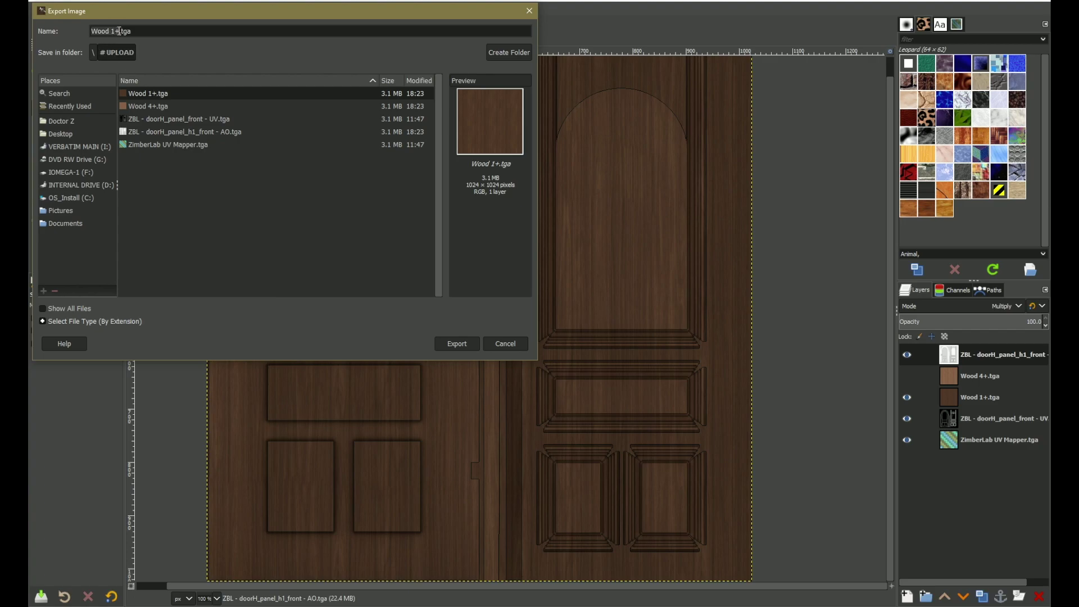
click(119, 31)
click(456, 343)
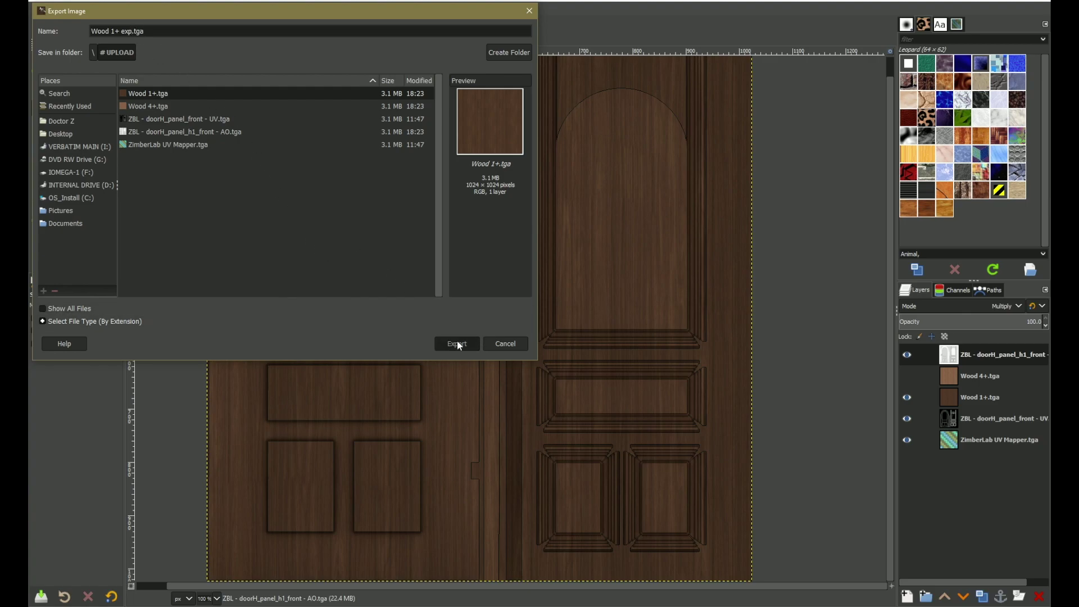
click(548, 326)
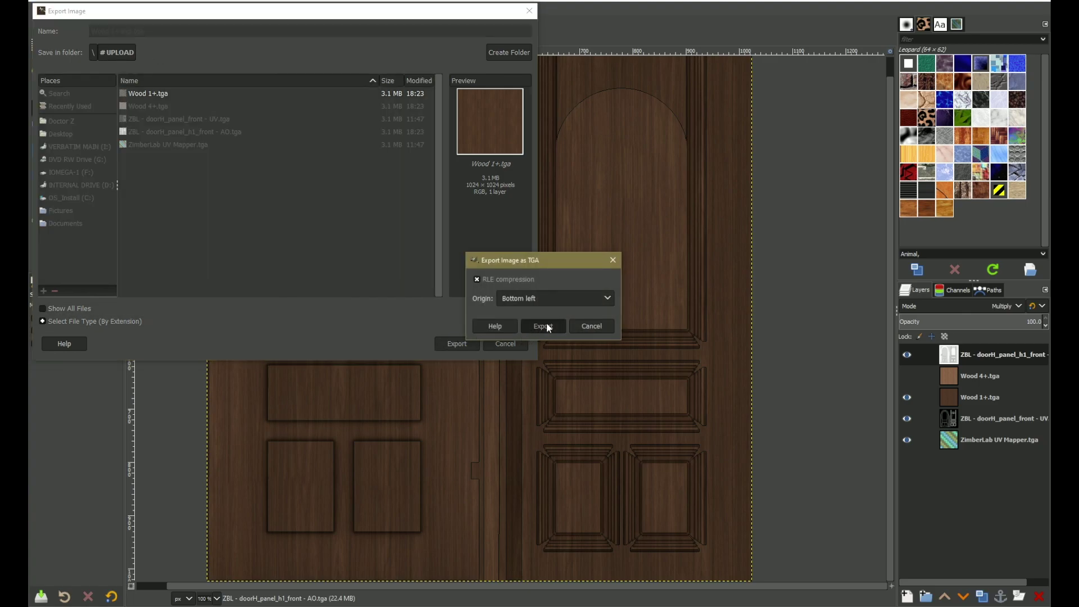
Step: Show the Wood 4+.tga layer again and export the image to # UPLOAD as Wood 4+ exp.tga
click(907, 376)
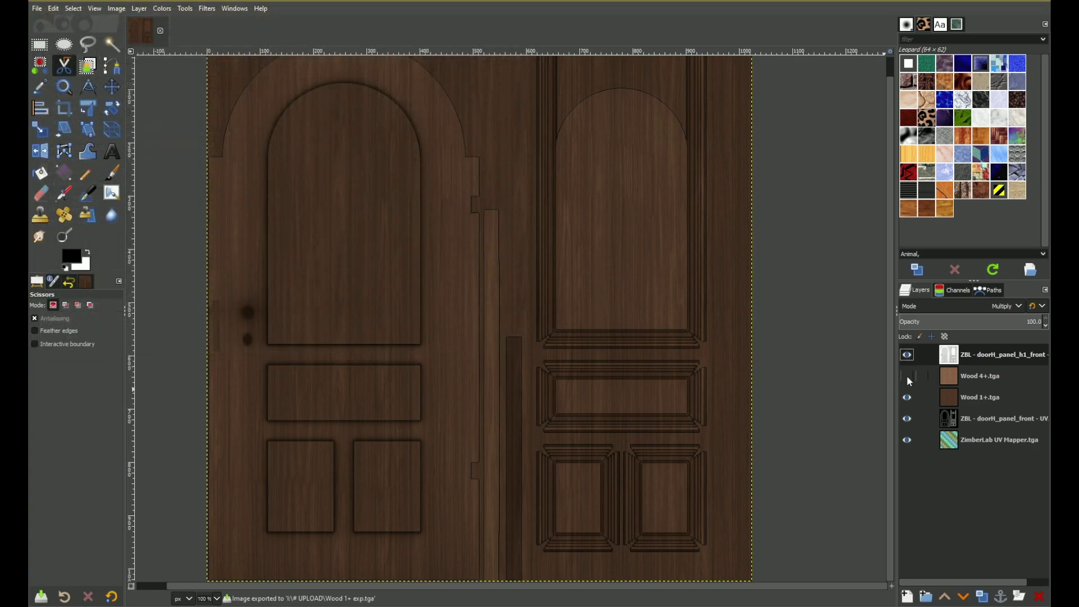
click(37, 8)
click(62, 175)
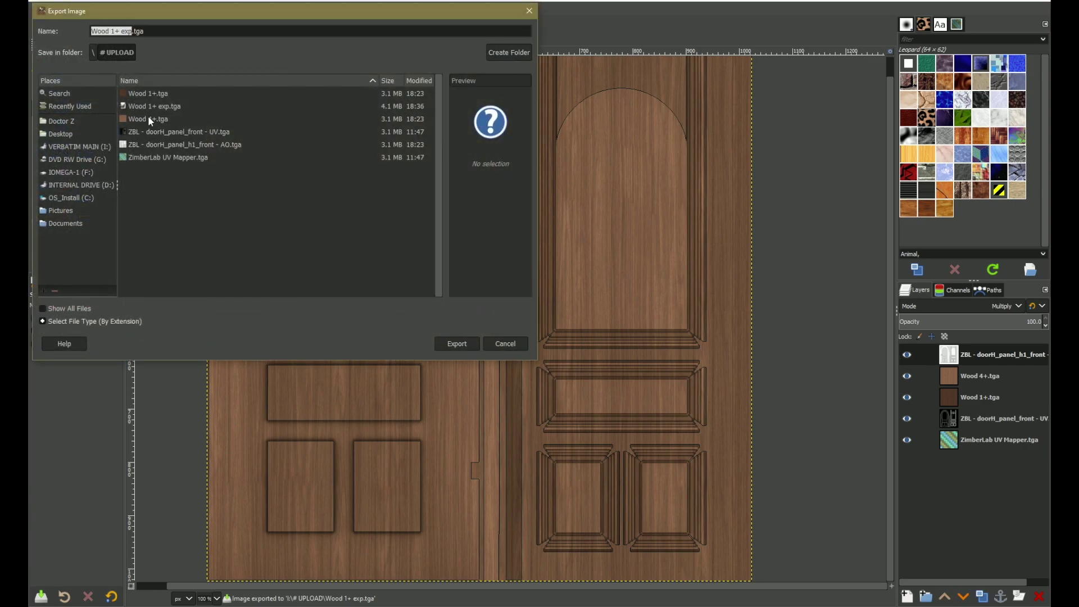
click(147, 119)
click(119, 31)
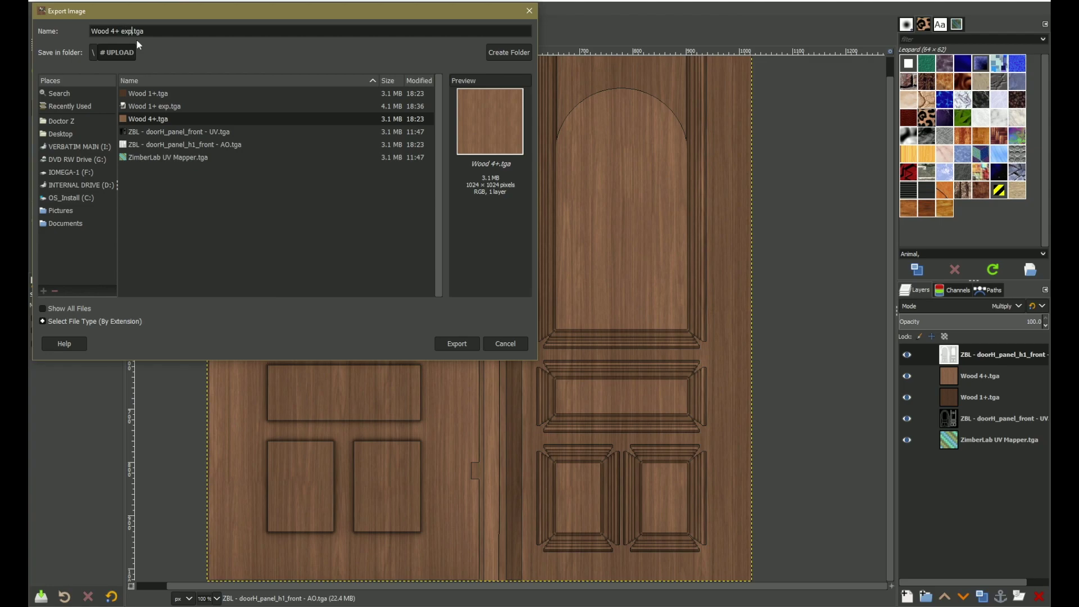
click(457, 344)
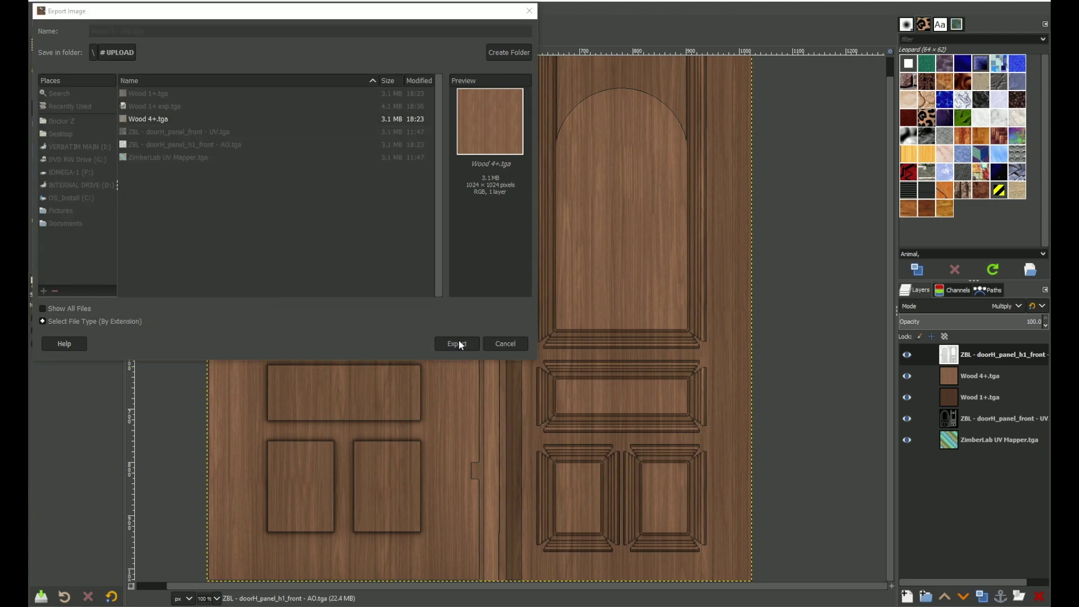
click(543, 327)
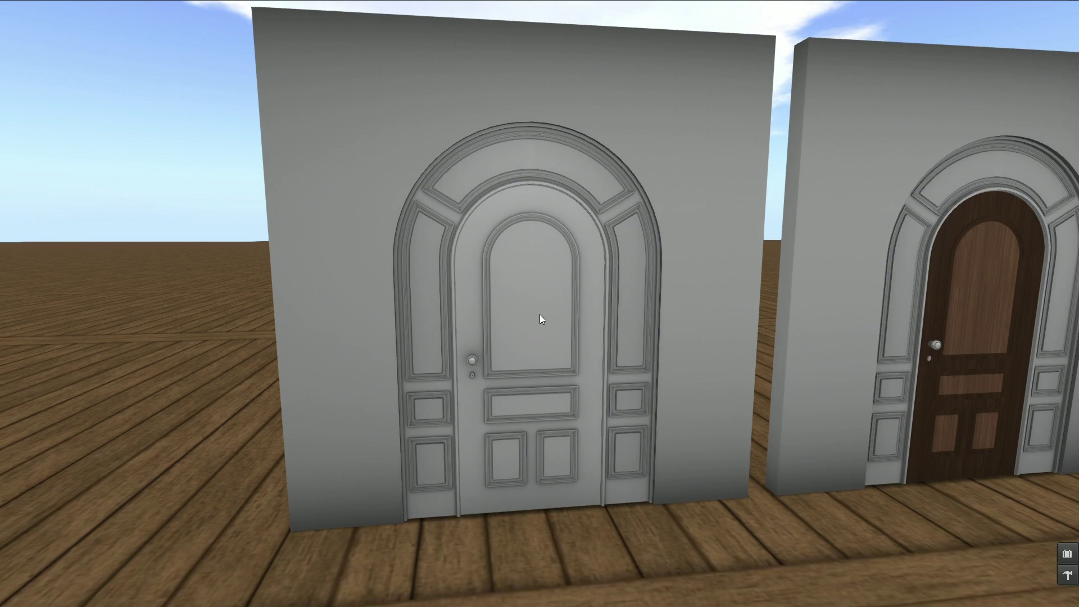
Step: In the virtual world viewer, edit the grey AO-textured door, select its body and panel moulding faces, and open the texture picker
right_click(540, 315)
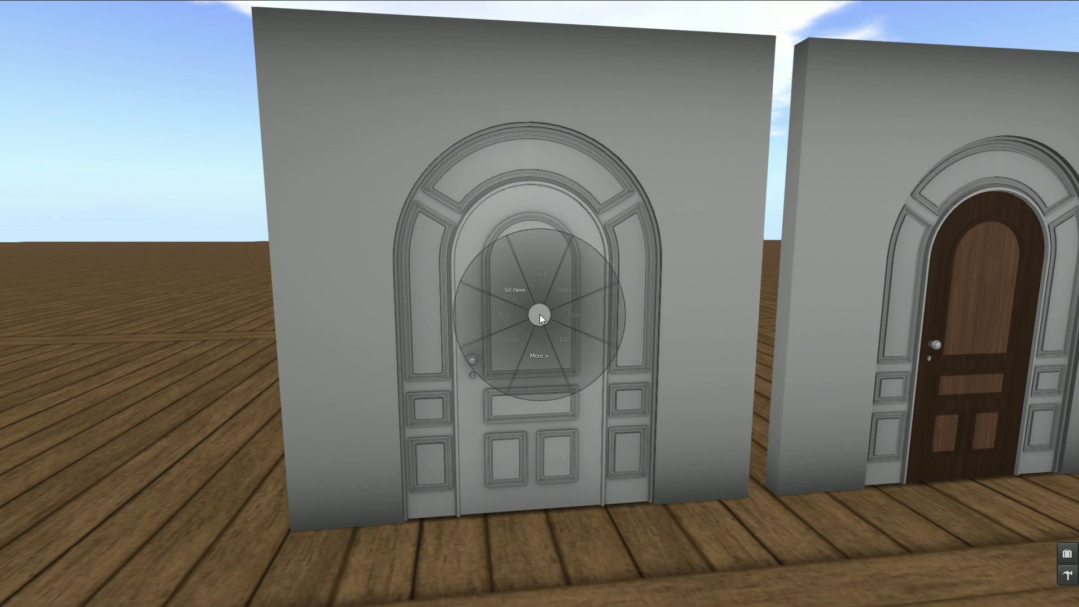
click(561, 339)
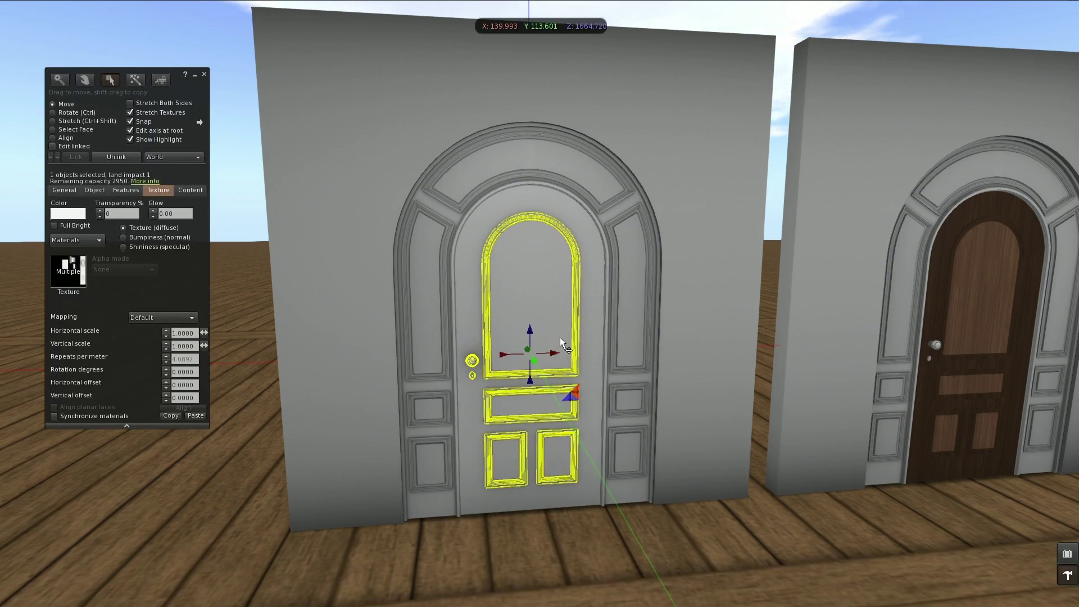
click(81, 130)
click(476, 306)
click(81, 272)
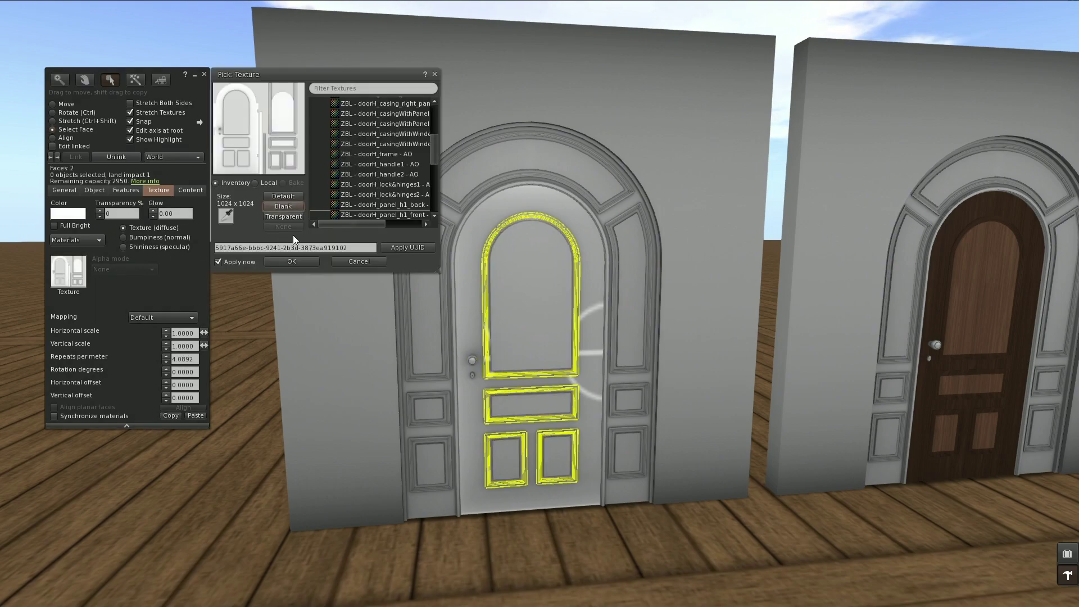
Step: Add Wood 1+ exp.tga and Wood 4+ exp.tga from # UPLOAD as local textures
click(255, 182)
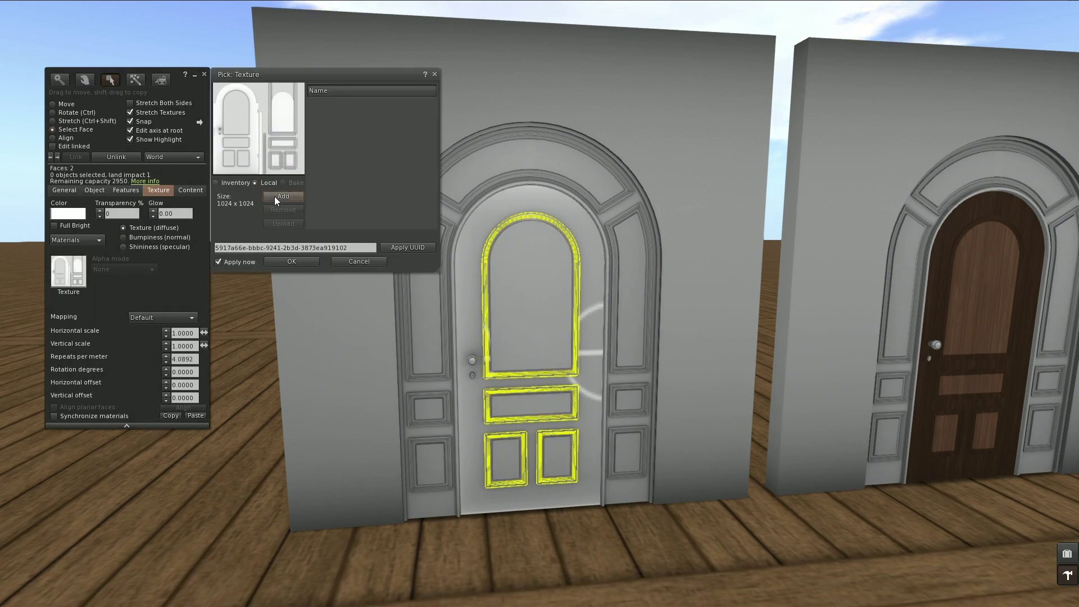
click(282, 196)
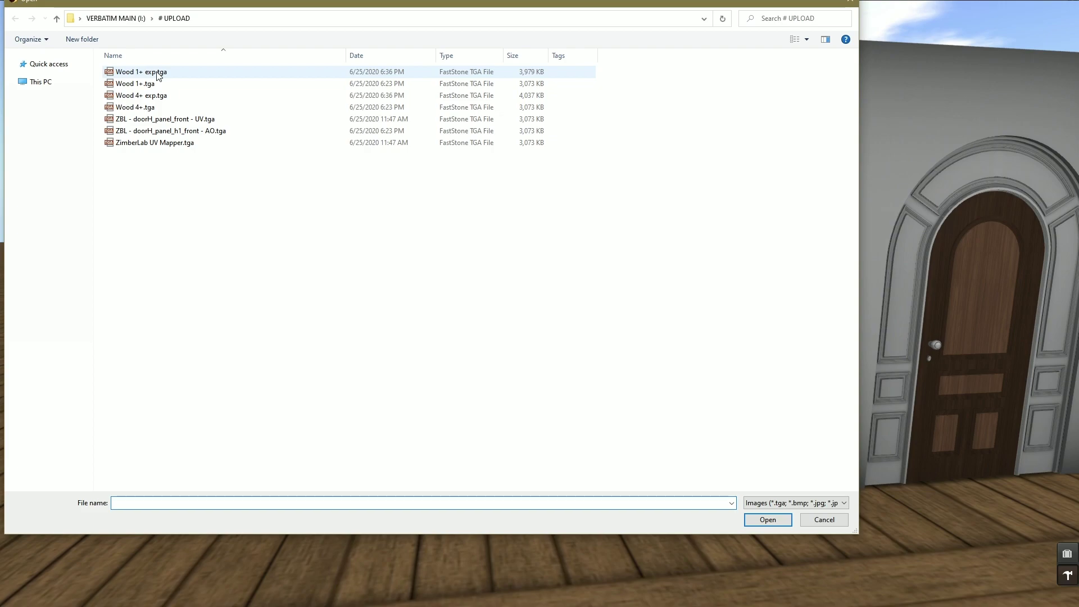
click(157, 73)
ctrl+click(149, 95)
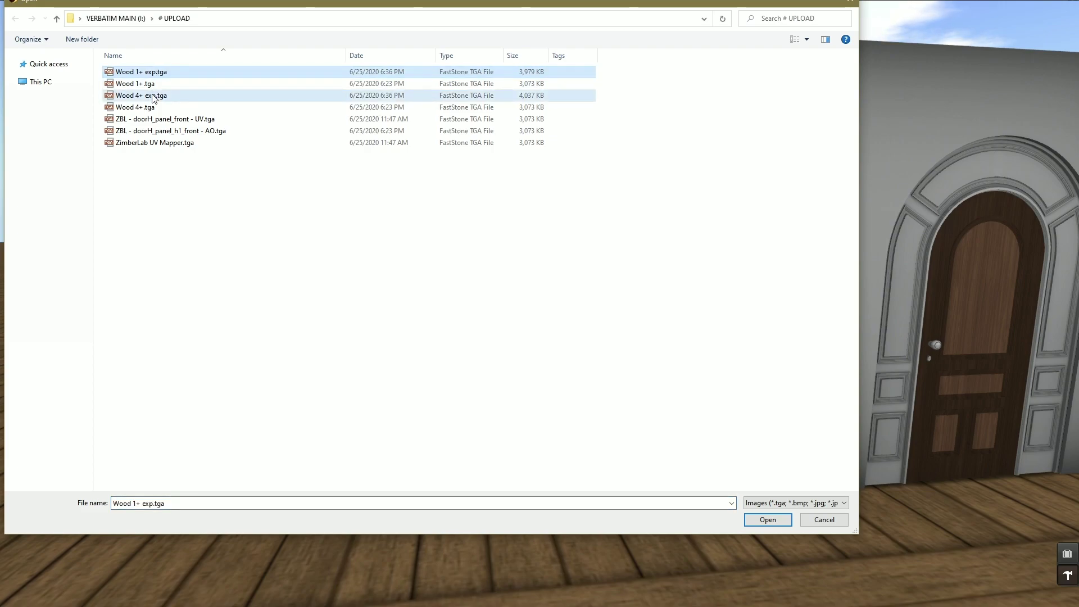
click(772, 520)
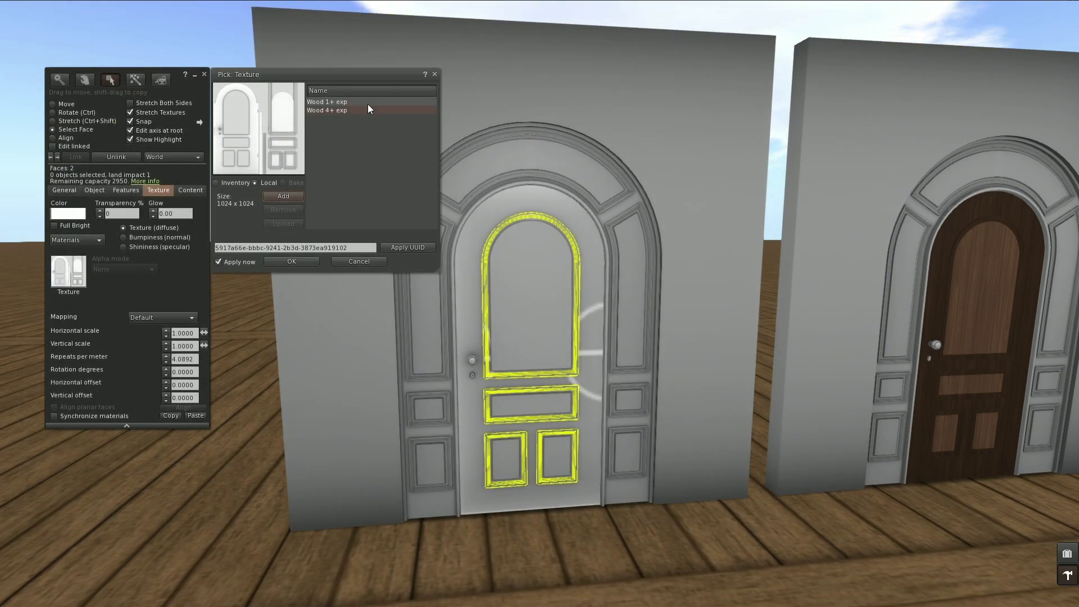
Step: Apply Wood 1+ exp to the door's body and mouldings and Wood 4+ exp to its inset panels
click(362, 102)
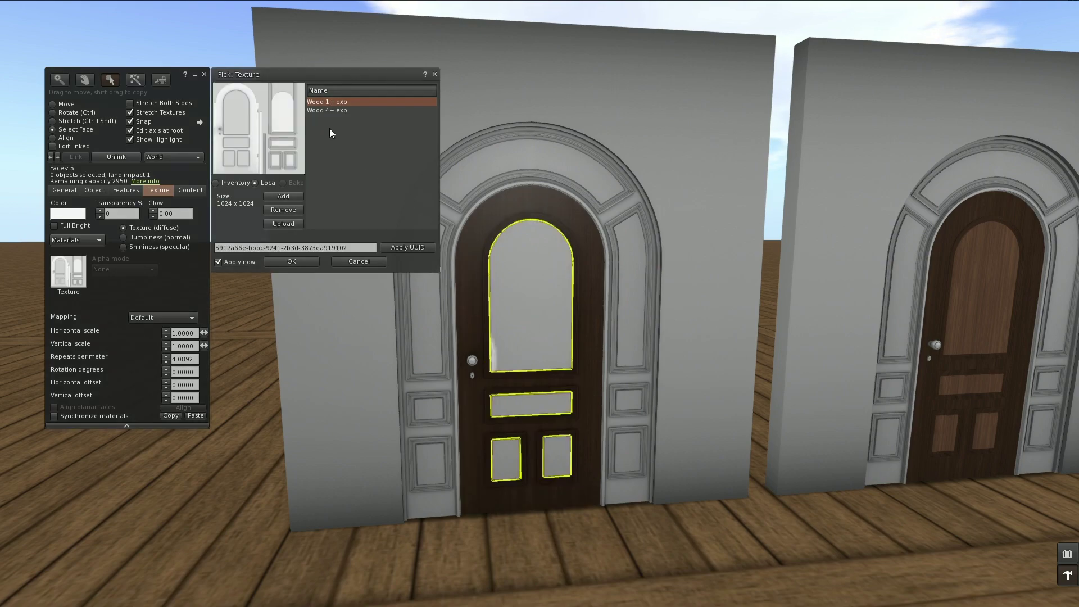
click(333, 110)
click(290, 262)
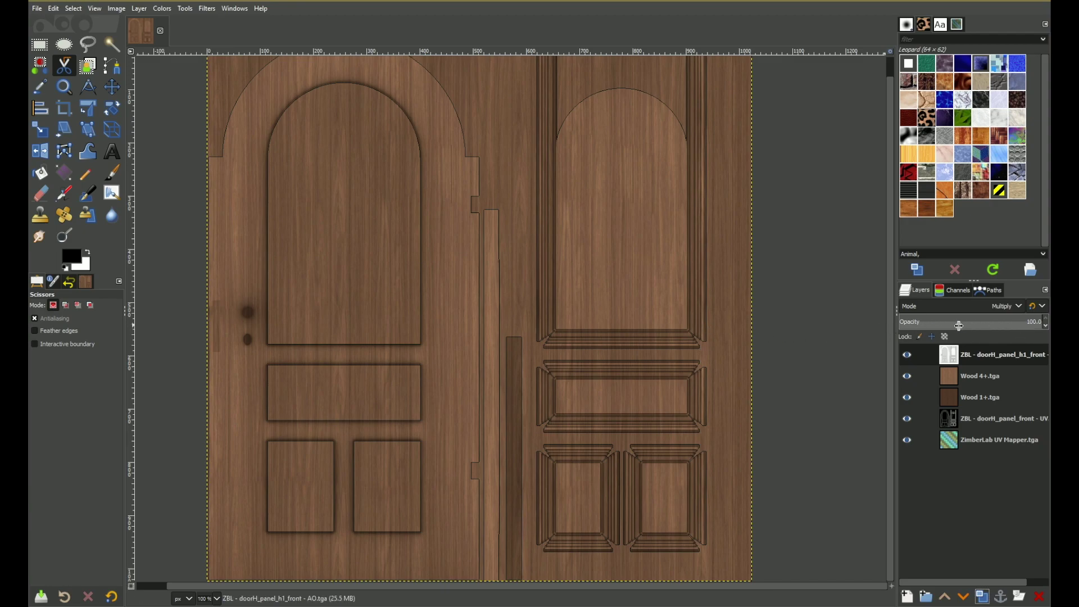
Step: Back in GIMP, try the AO layer at 66 opacity and restore it to 100
click(1046, 325)
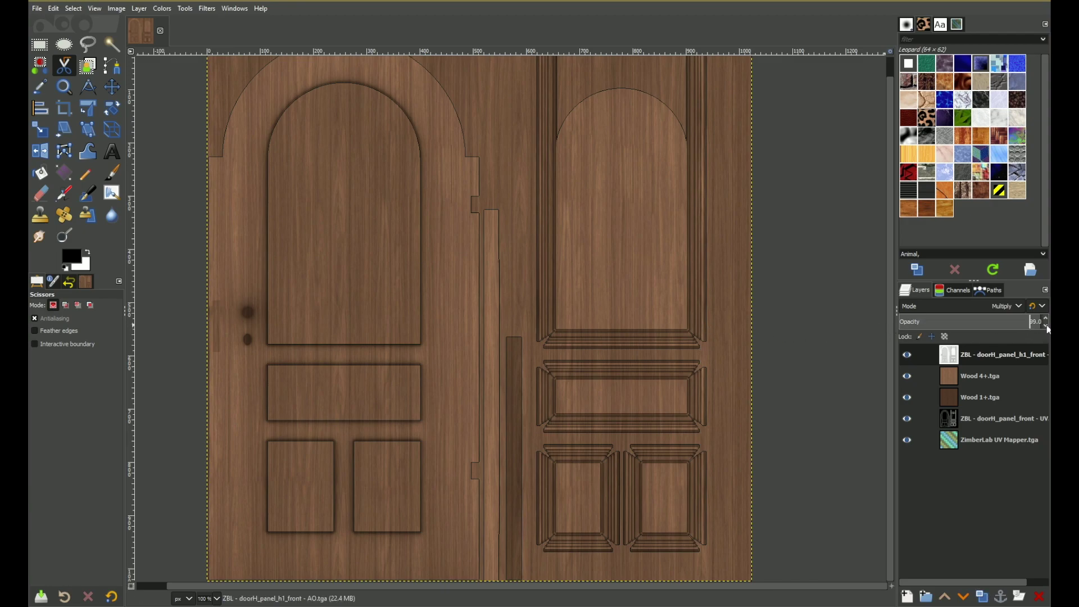
click(1047, 329)
click(1047, 329)
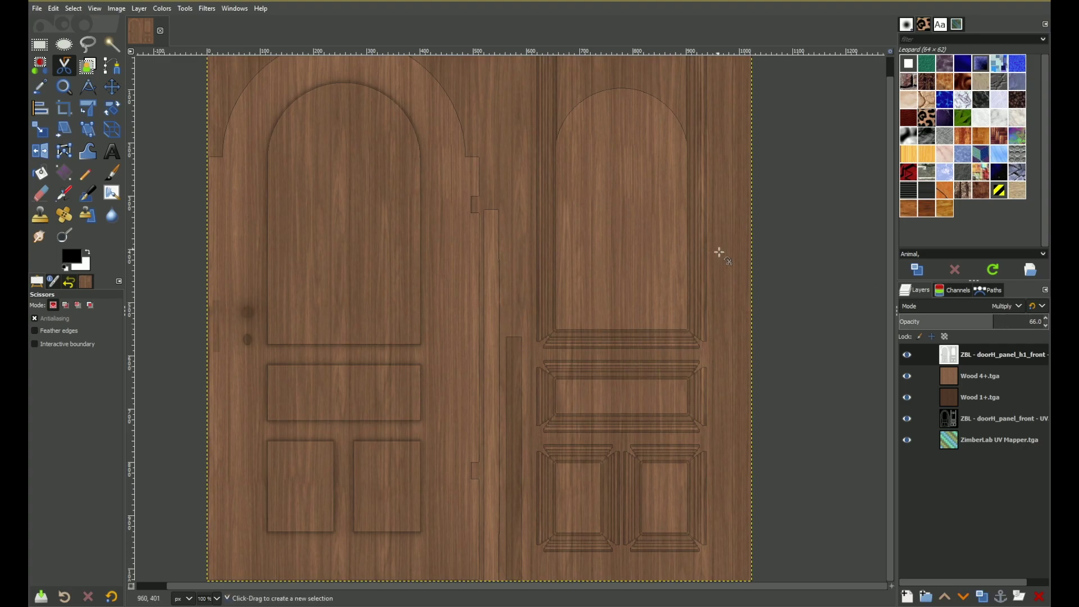
click(1048, 320)
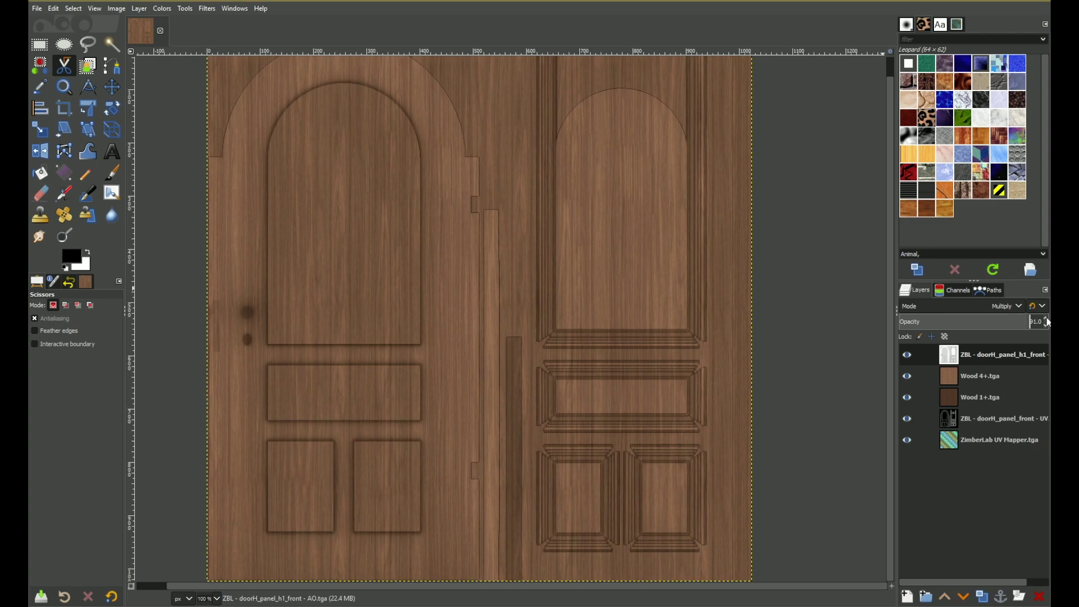
Step: Duplicate the AO layer to strengthen the shading and set the copy's opacity to 35
click(996, 355)
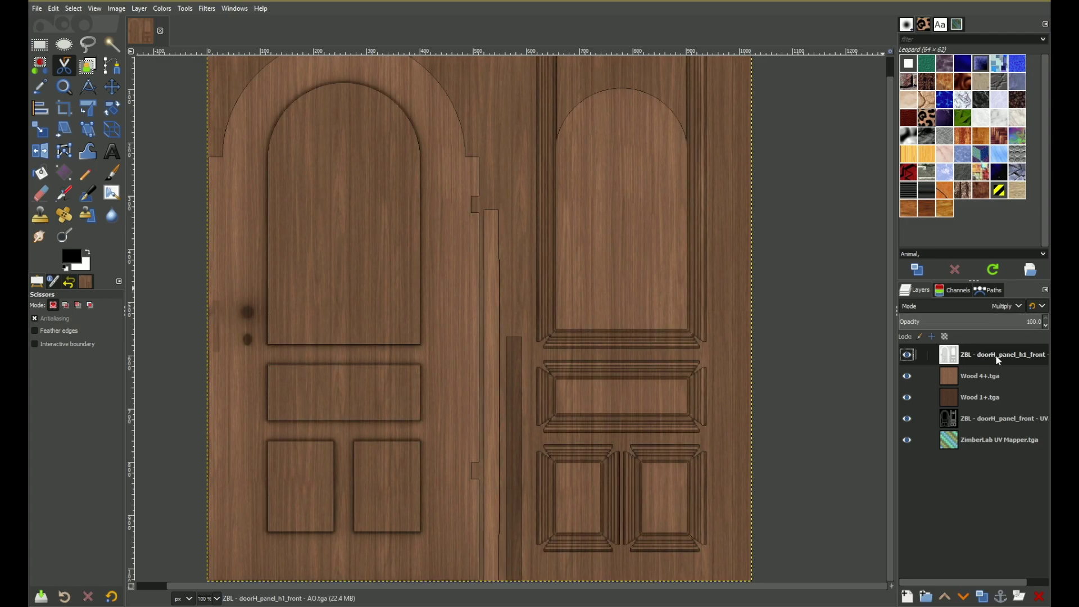
click(983, 597)
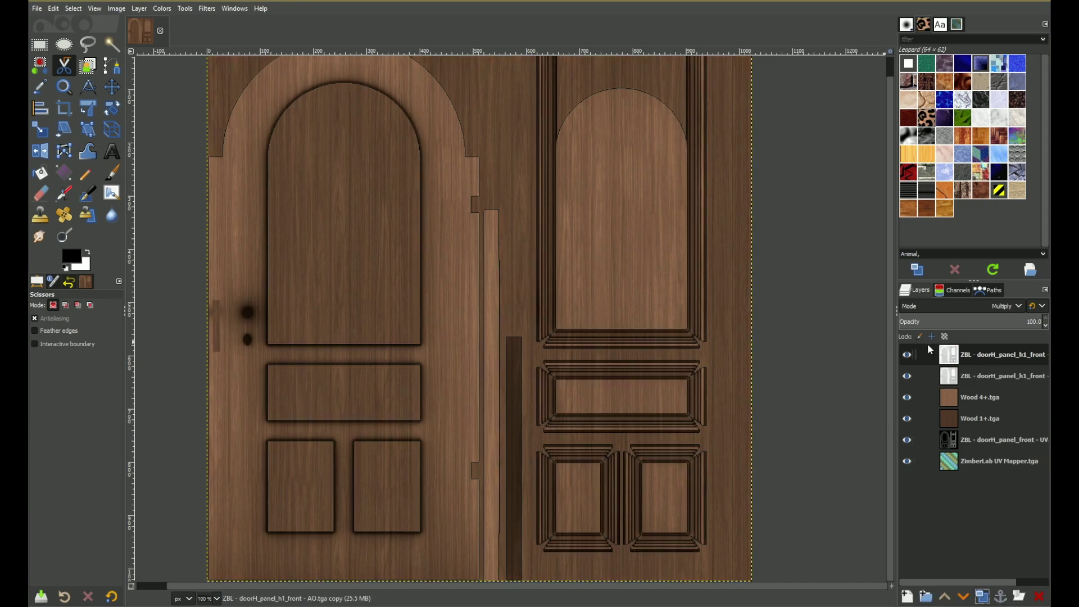
click(1047, 326)
drag(1046, 325, 1046, 325)
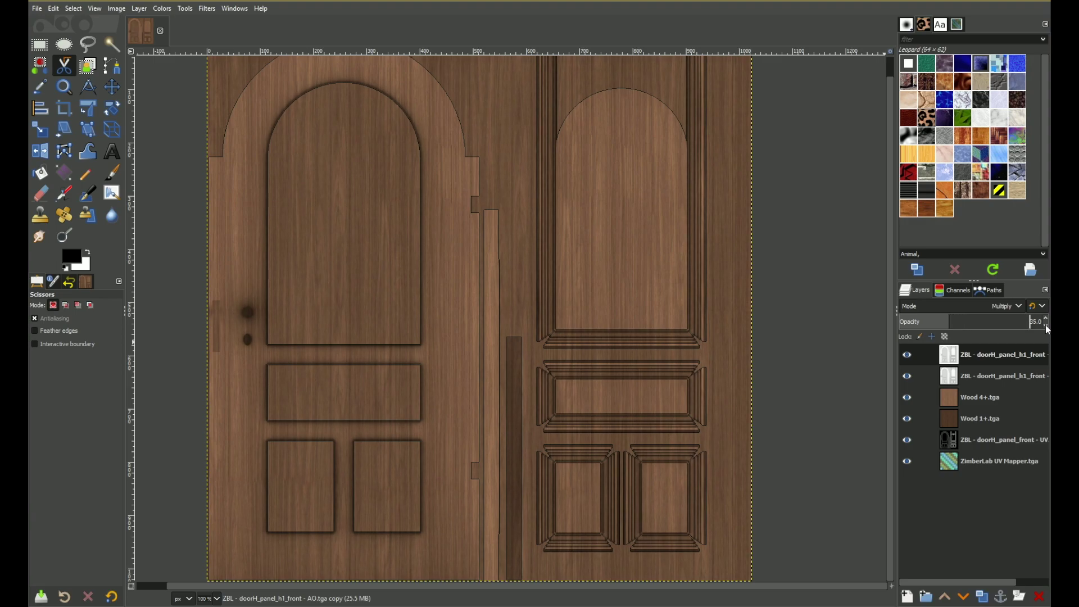